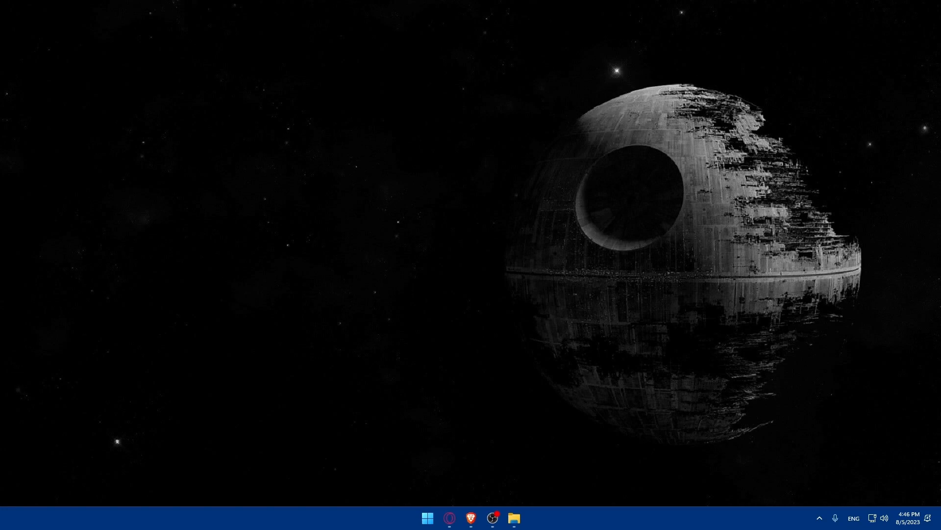
Bring Brave back up and go to shopify.com via the 'sho' address-bar autocomplete
left_click(471, 518)
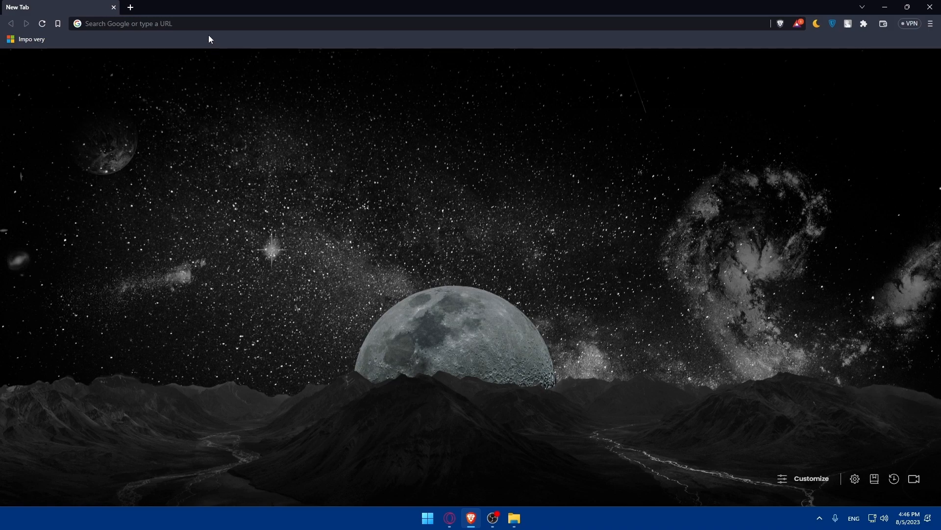
left_click(174, 24)
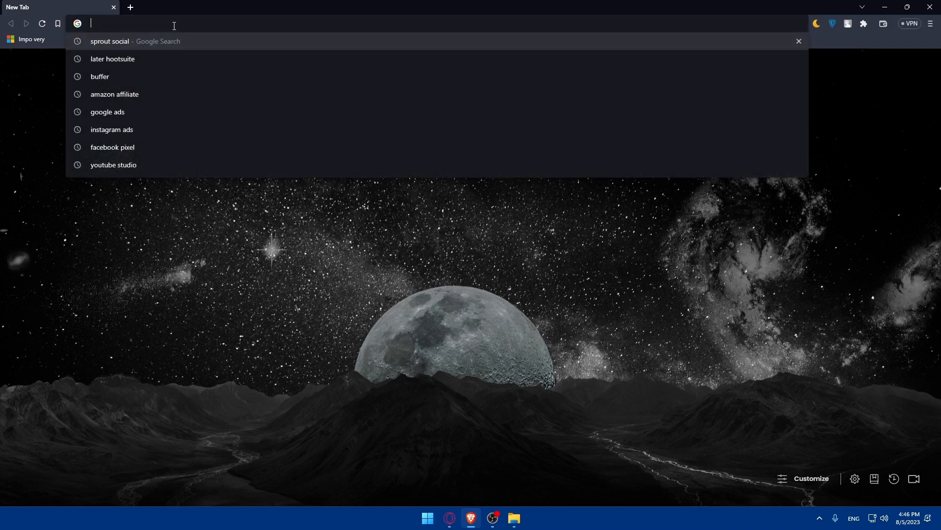
type("shopify.com")
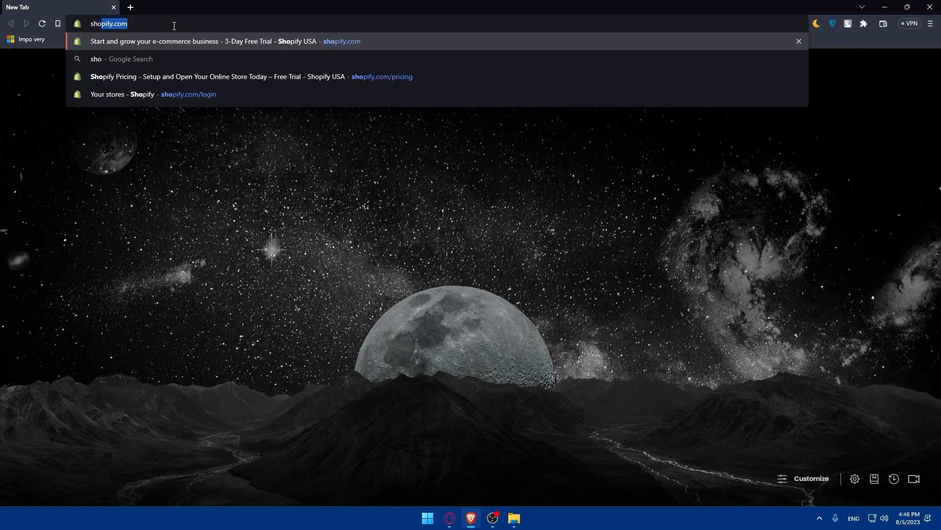
key("Return")
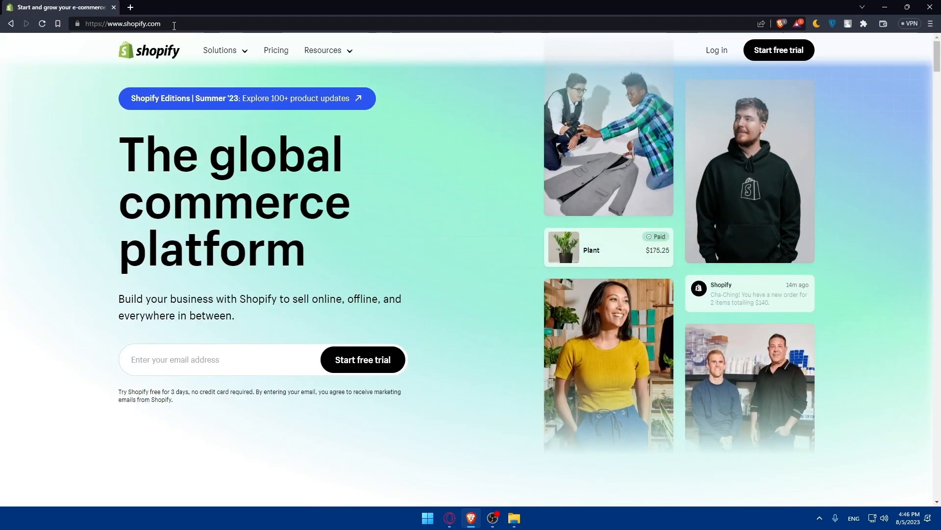
Browse the Shopify home page, then open the Pricing page to view the plans
mouse_move(584, 130)
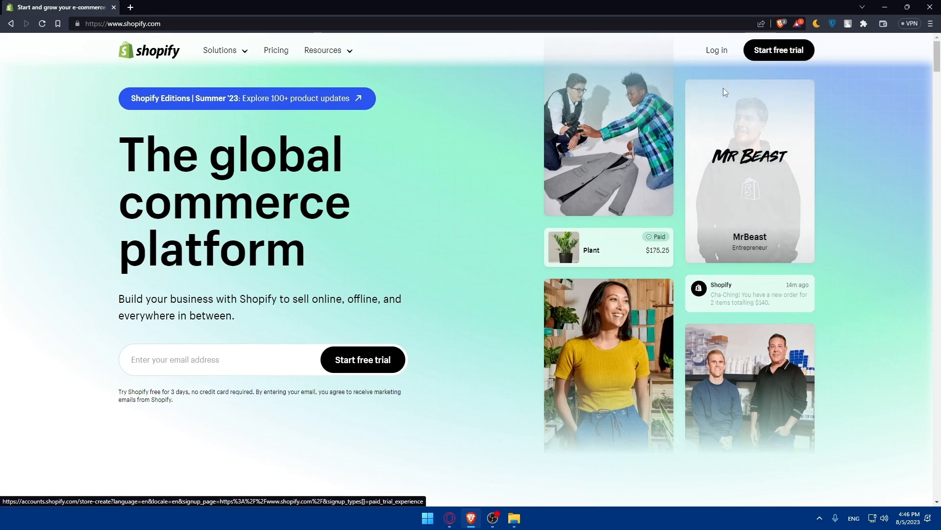
scroll(474, 163, "down", 3)
scroll(473, 163, "down", 15)
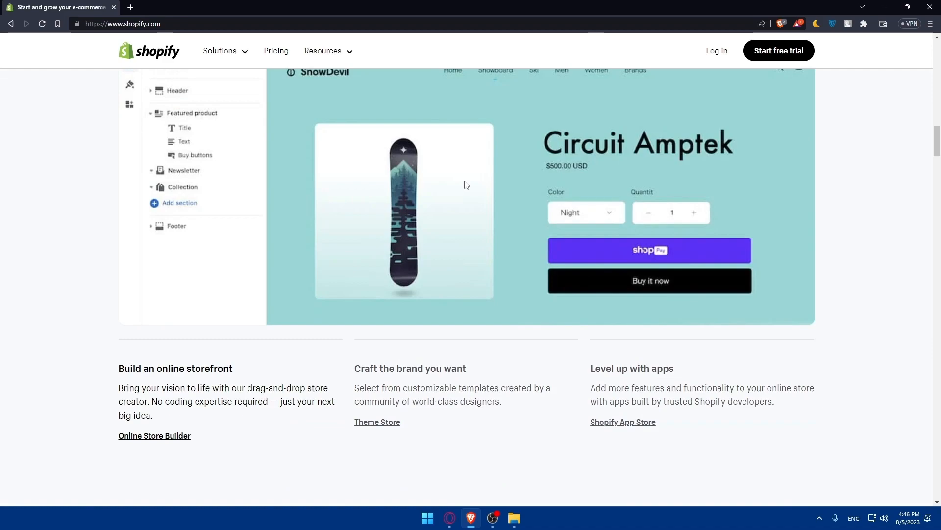
scroll(466, 185, "up", 18)
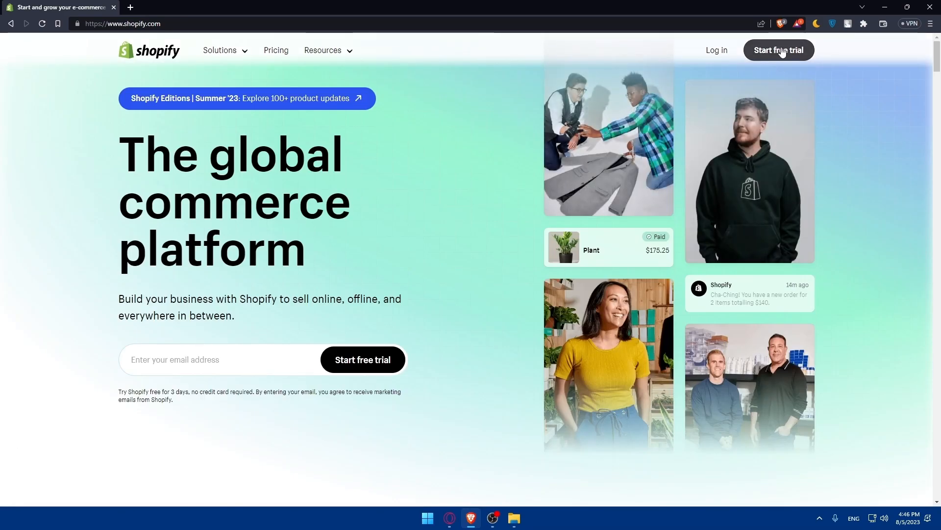
left_click(267, 57)
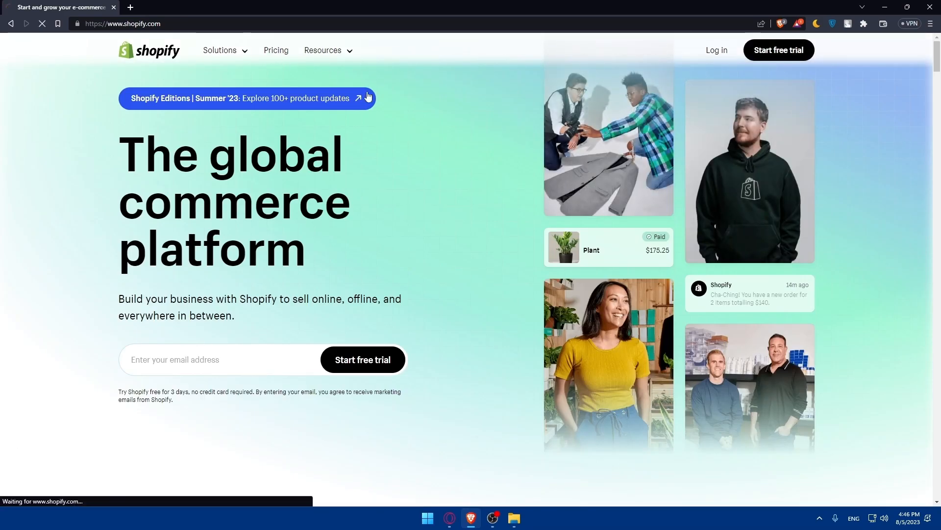
scroll(410, 235, "down", 5)
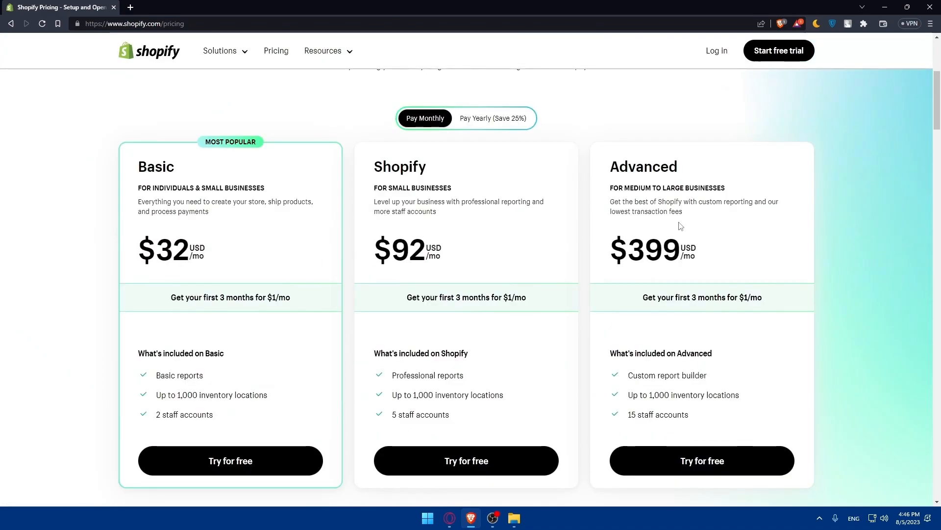
scroll(384, 235, "down", 8)
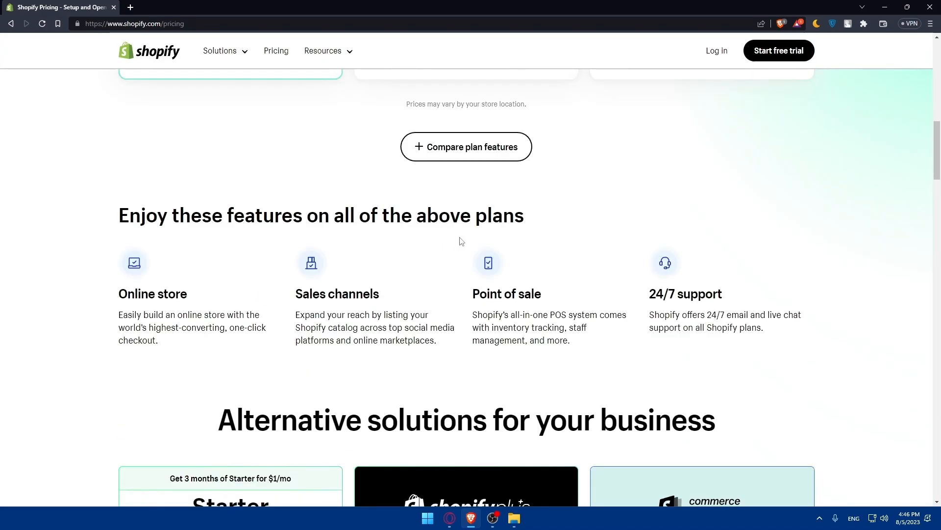
scroll(438, 225, "up", 2)
Review the full plan feature comparison table, then log in to the Shopify account
left_click(438, 226)
scroll(438, 225, "down", 3)
scroll(437, 249, "down", 12)
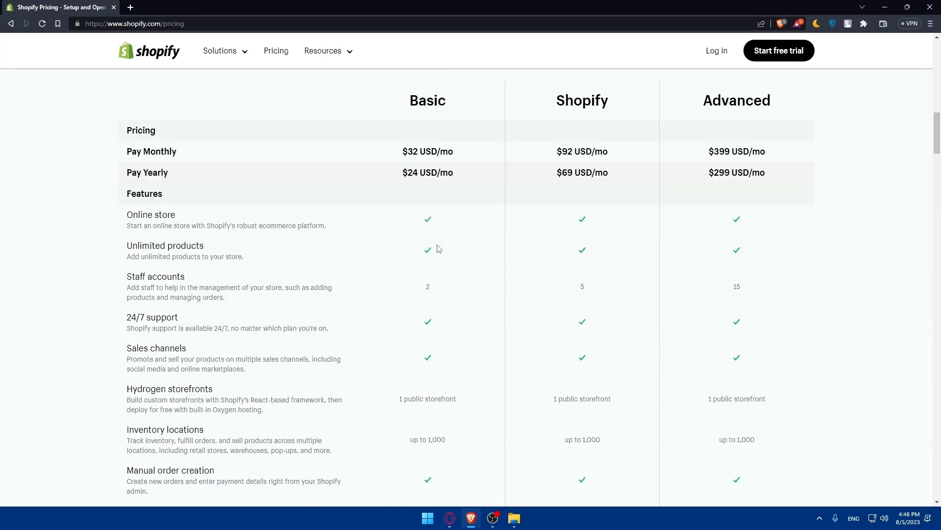
scroll(438, 248, "down", 12)
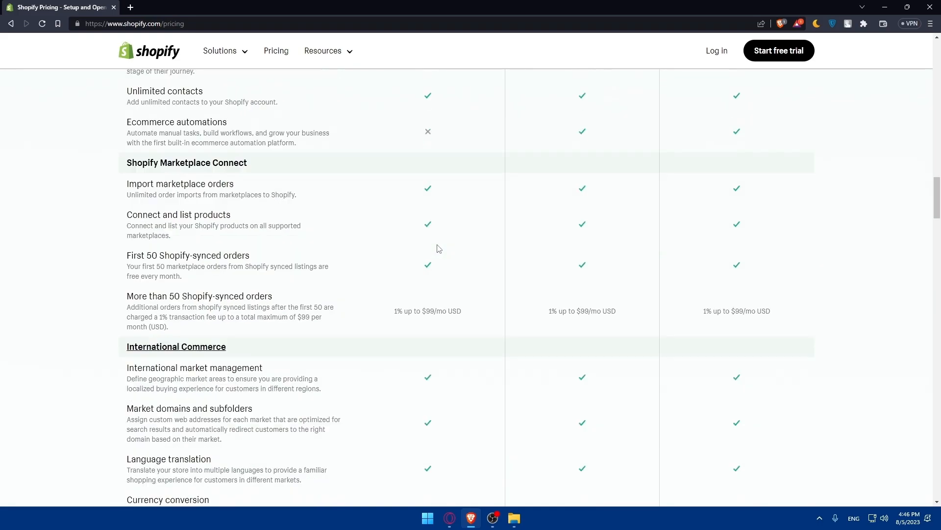
scroll(260, 137, "up", 3)
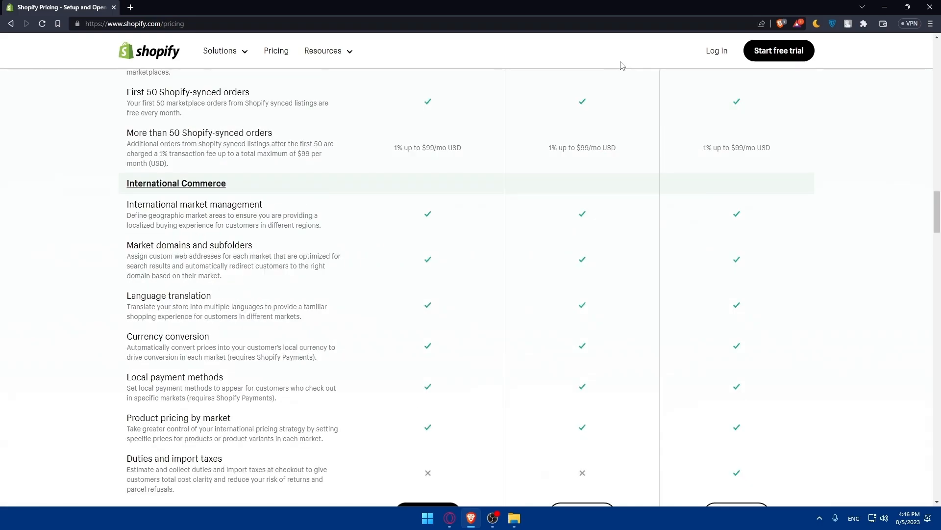
left_click(709, 53)
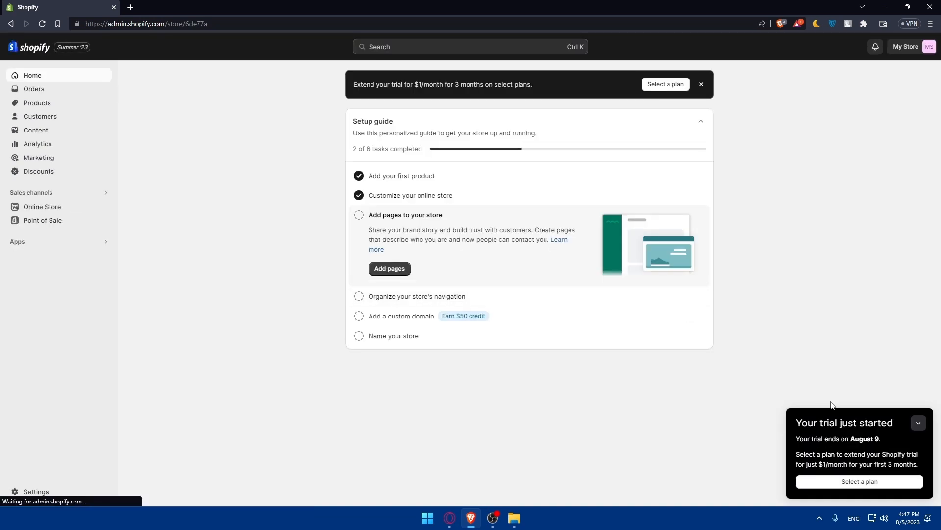
Collapse the 'Your trial just started' notice on the store admin Home page
left_click(919, 423)
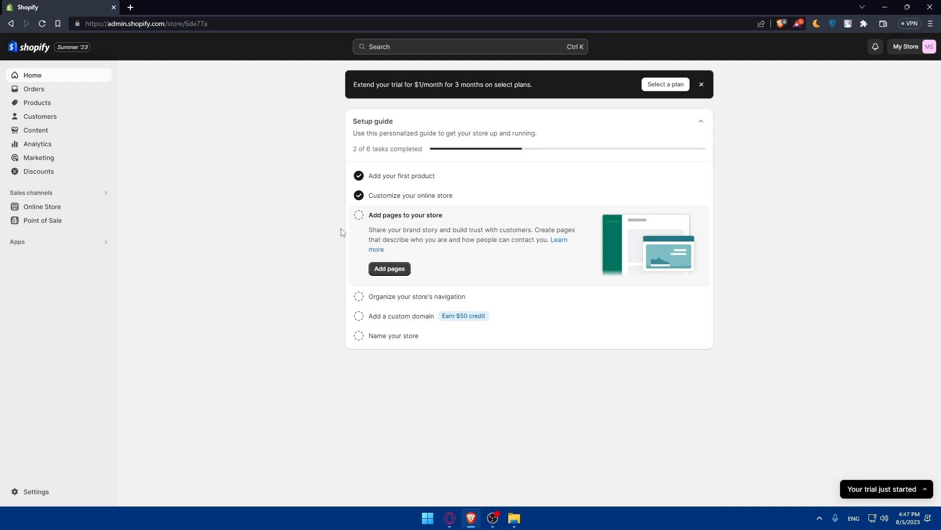
Open the Dawn theme editor from Online Store Themes and view its global Theme settings
left_click(45, 210)
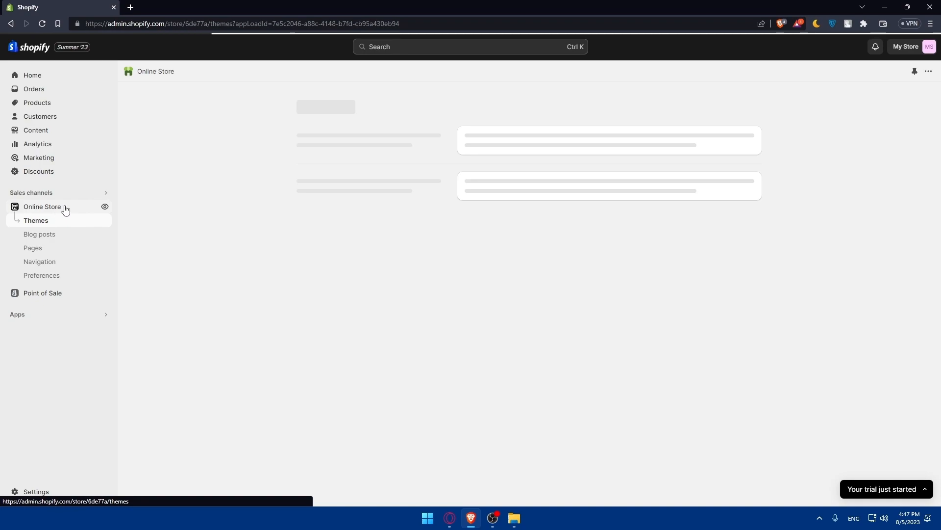
left_click(723, 327)
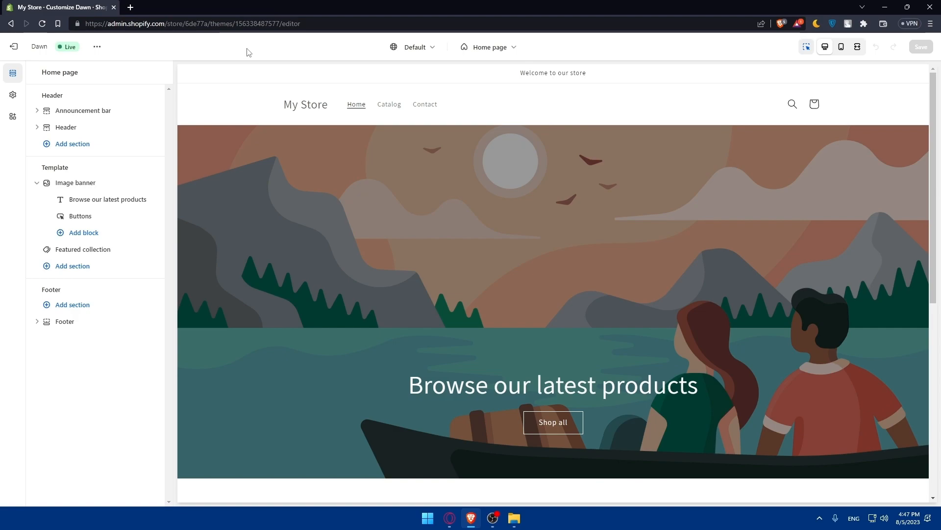
left_click(14, 96)
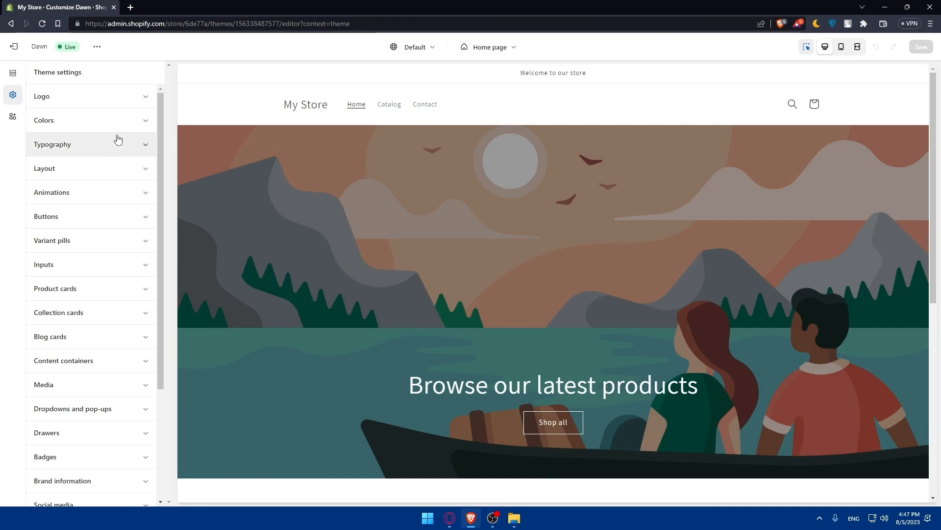
scroll(99, 180, "down", 3)
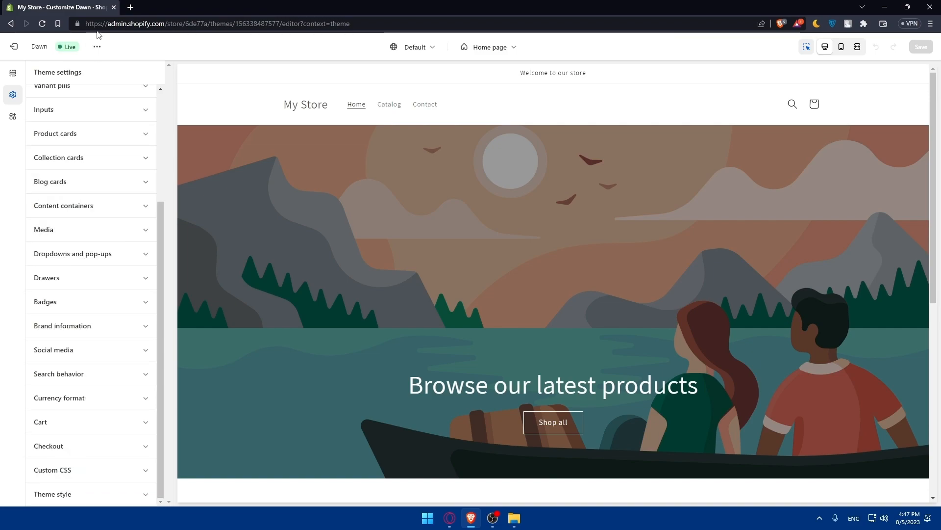
Check the App embeds, return to the home page Sections list, and glance at the theme actions menu
left_click(14, 117)
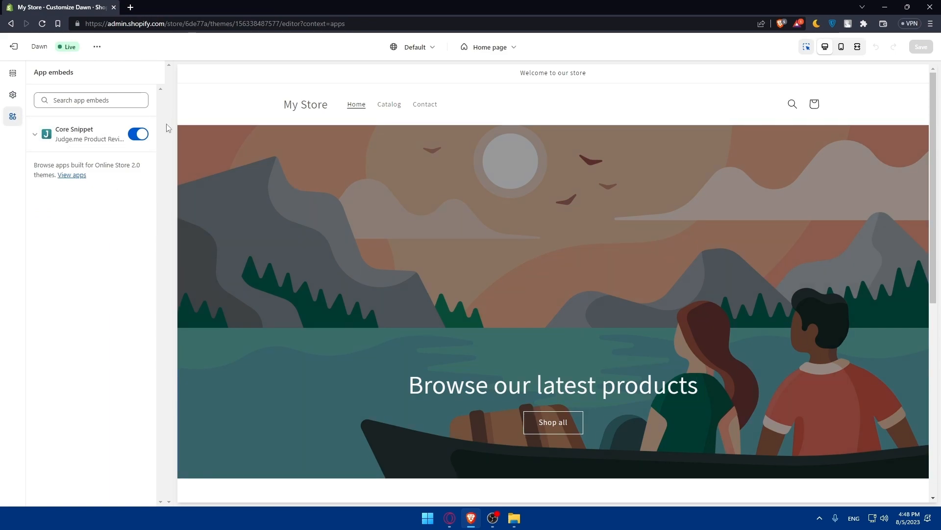
left_click(13, 74)
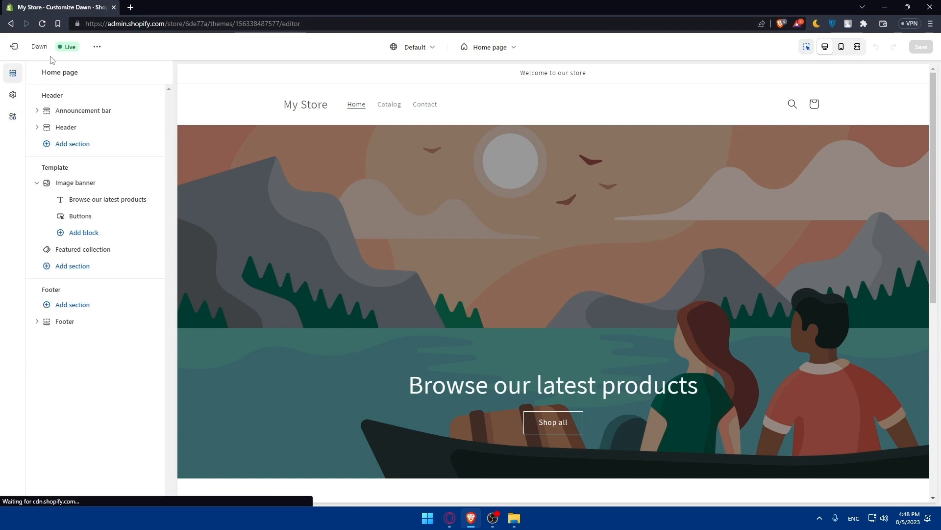
left_click(97, 47)
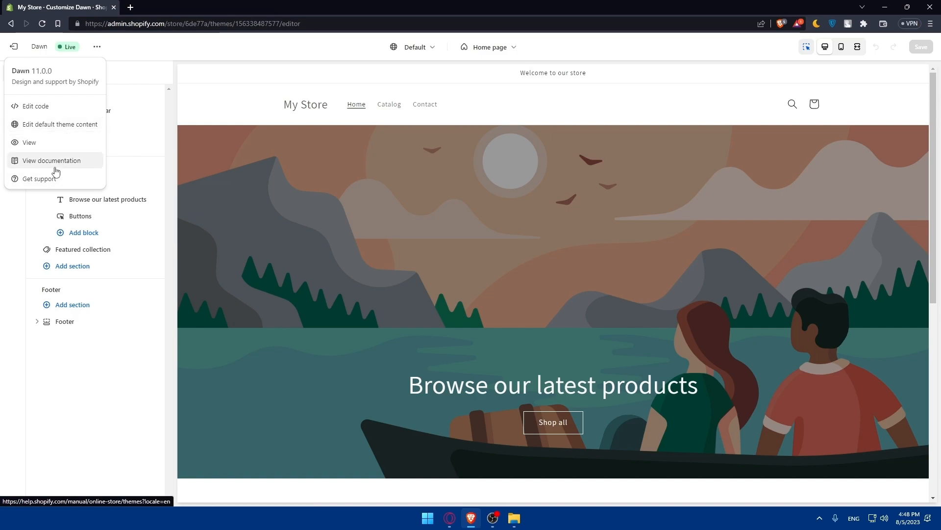
left_click(154, 58)
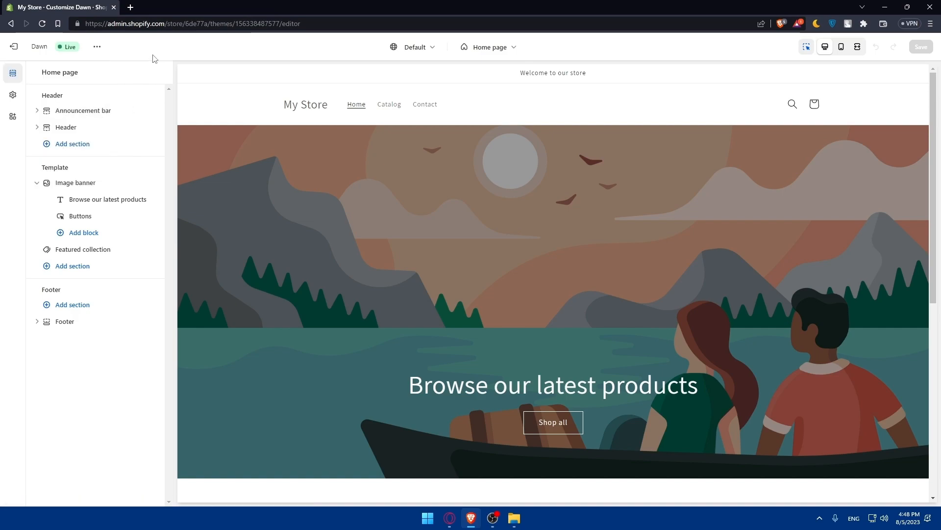
Add a Page section to the home template, placed below Featured collection
scroll(448, 204, "down", 8)
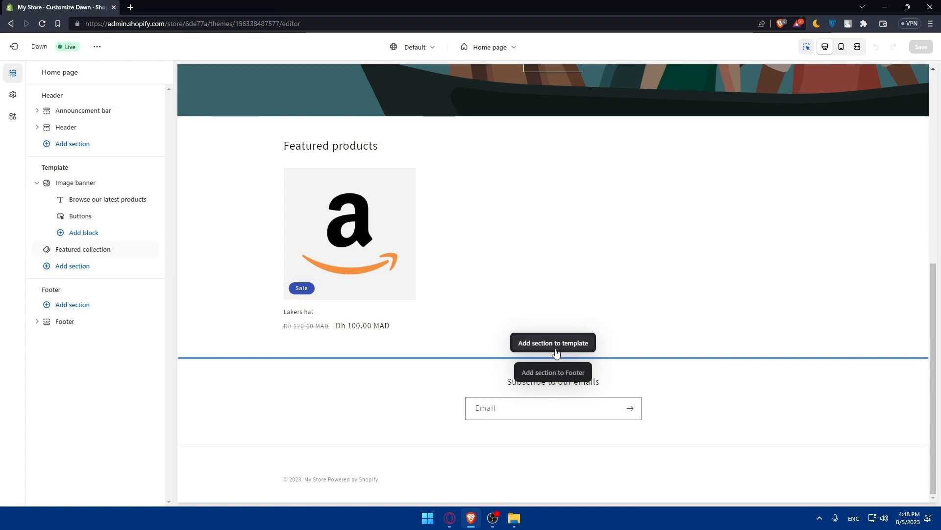
left_click(557, 348)
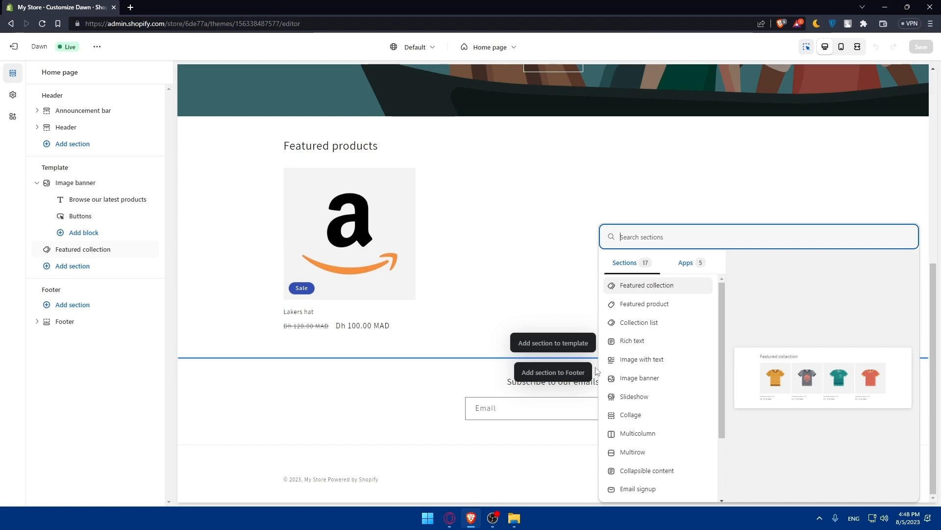
scroll(645, 378, "down", 2)
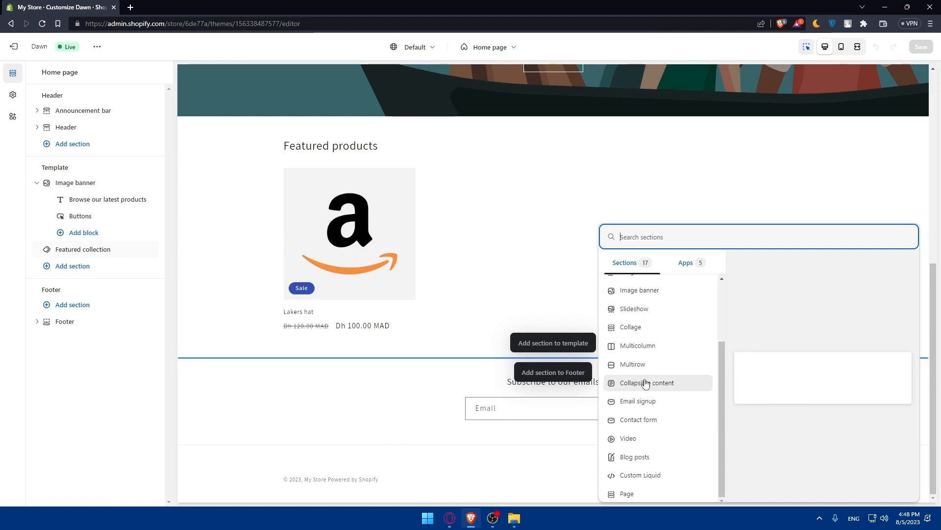
left_click(488, 387)
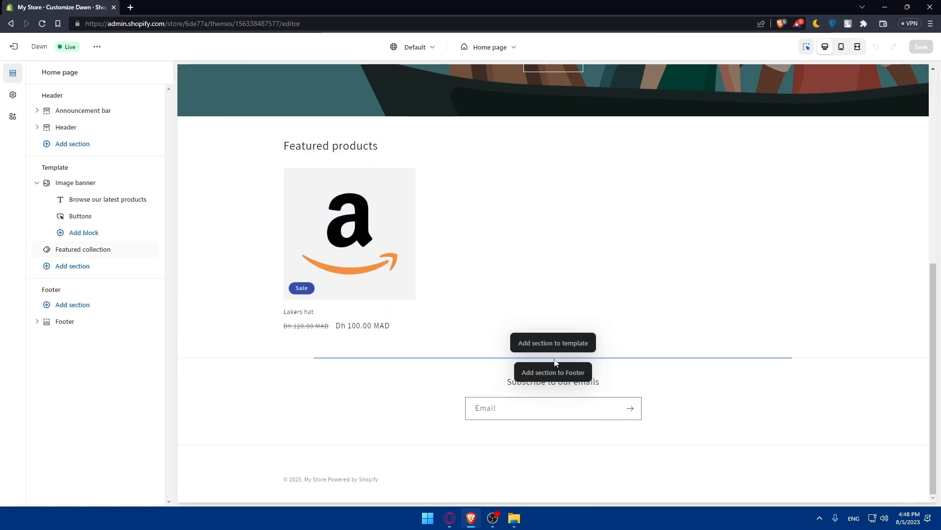
left_click(553, 344)
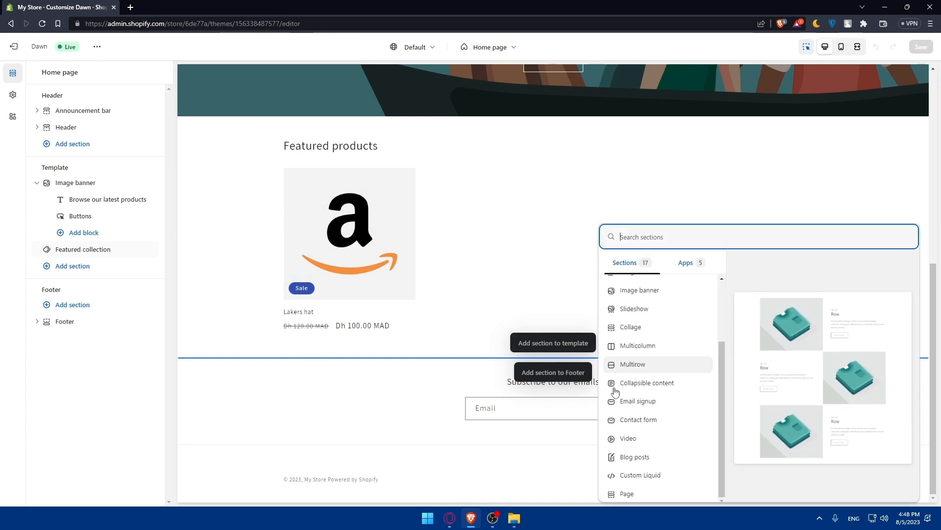
left_click(645, 494)
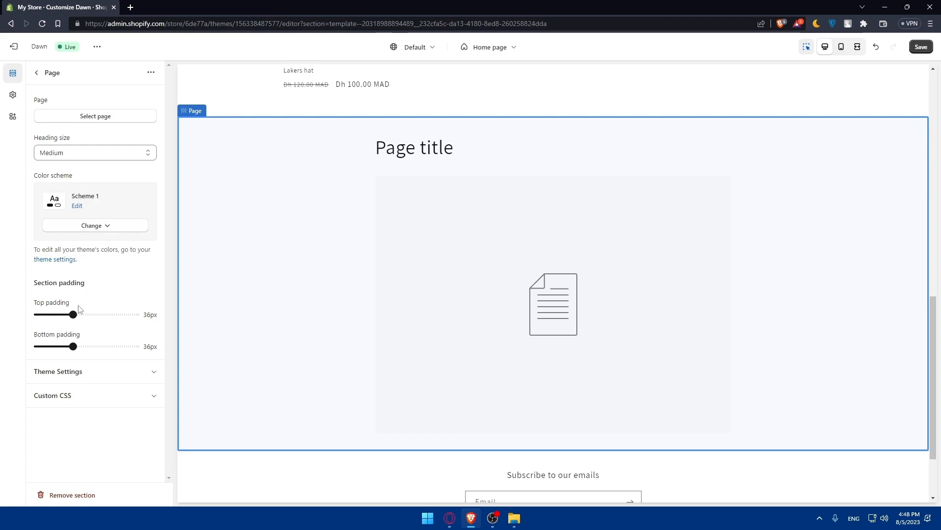
Nudge the Page section's top padding to 40px, then leave the editor without saving
left_click_drag(72, 314, 77, 314)
left_click(102, 373)
left_click(105, 373)
left_click(111, 395)
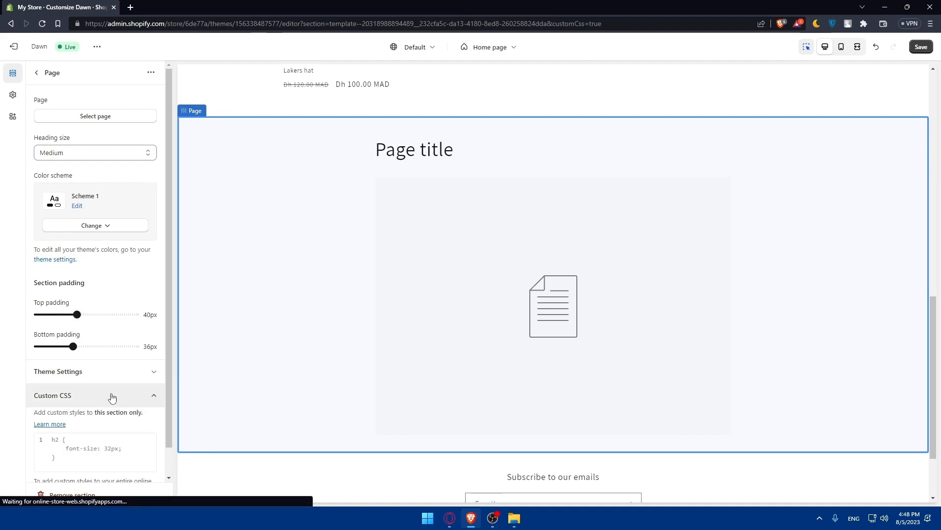
left_click(112, 395)
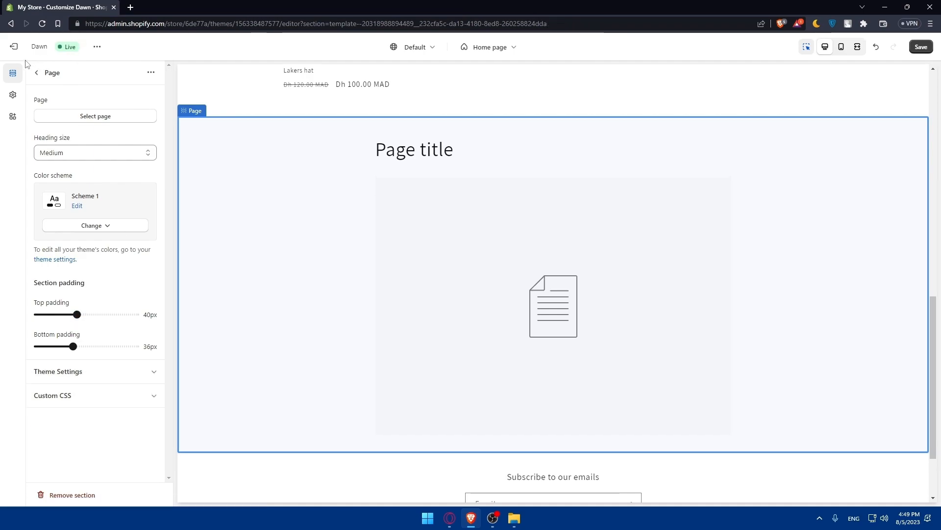
left_click(16, 49)
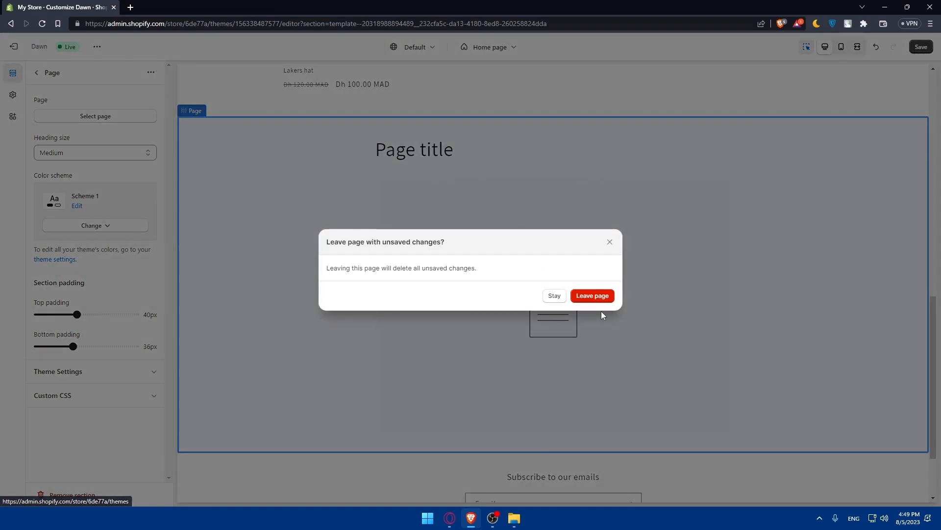
left_click(599, 296)
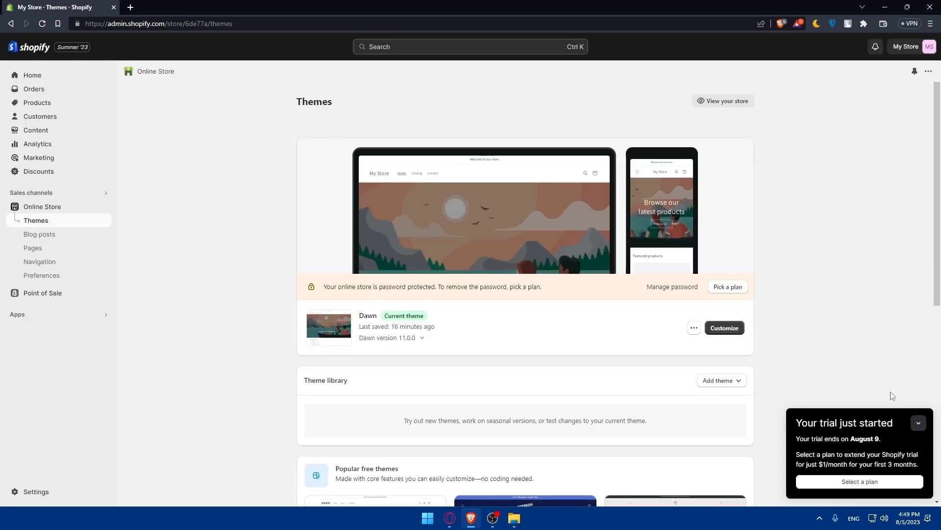
Minimize the trial notice and start a new page from the Home setup guide's Add pages task
left_click(918, 423)
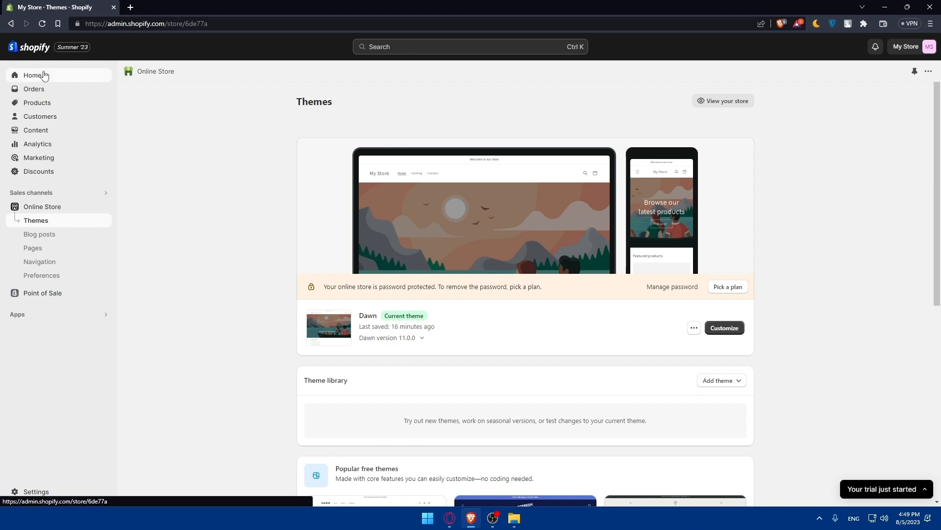
left_click(63, 75)
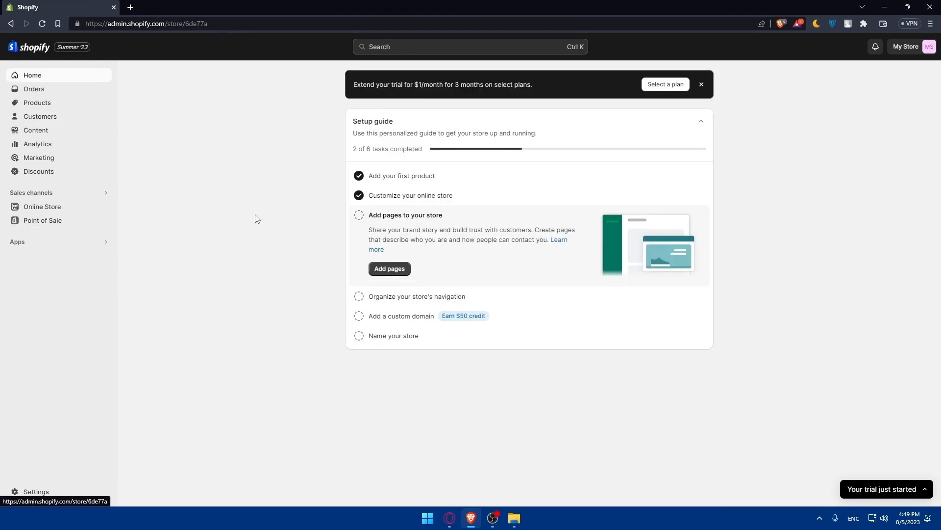
left_click(390, 268)
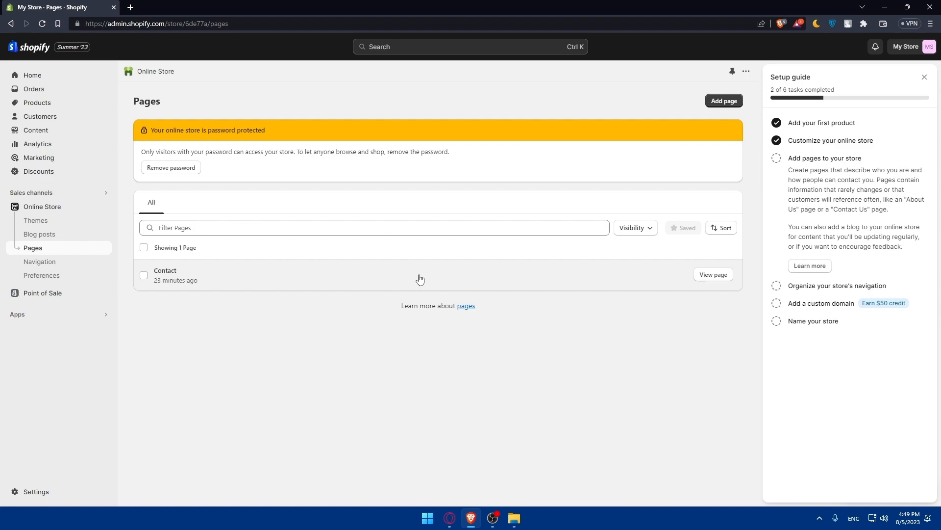
left_click(724, 101)
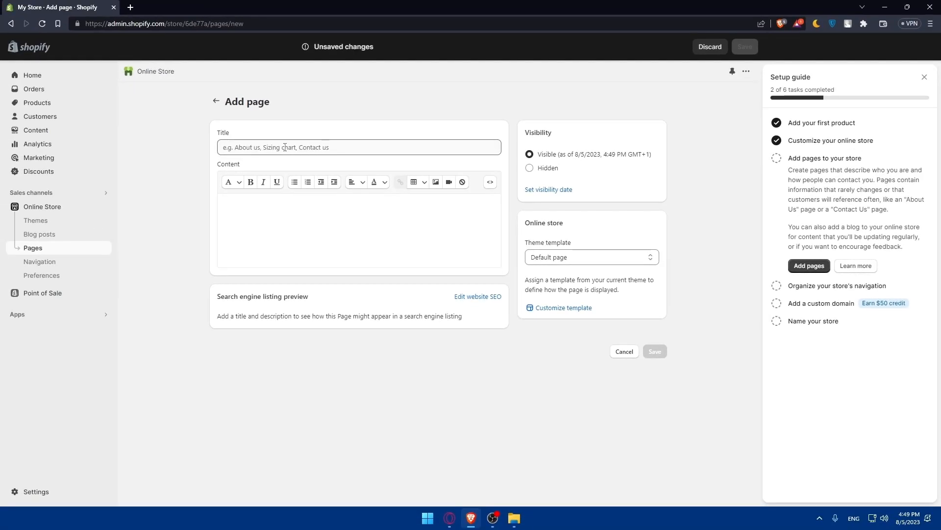
Title the page 'test', switch the content to HTML view, and type a '<!----' comment
left_click(284, 147)
type("test")
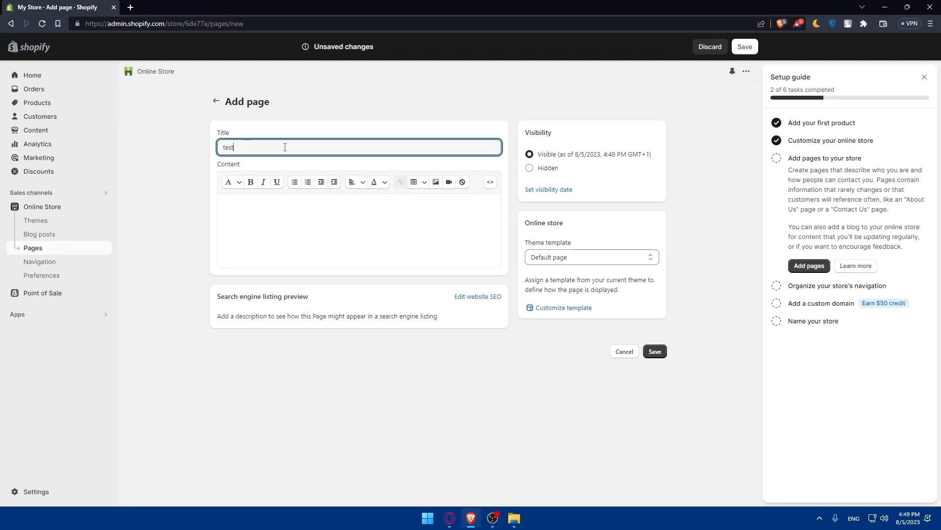
left_click(241, 205)
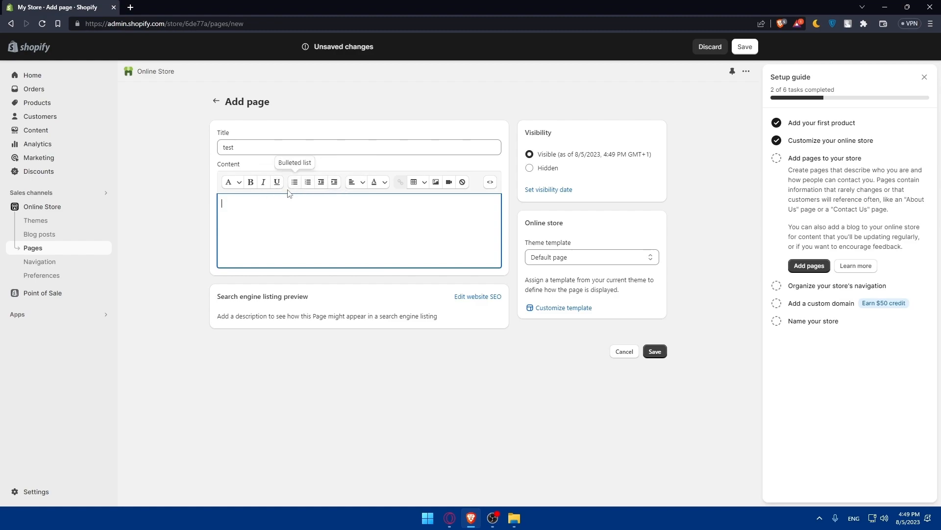
left_click(492, 183)
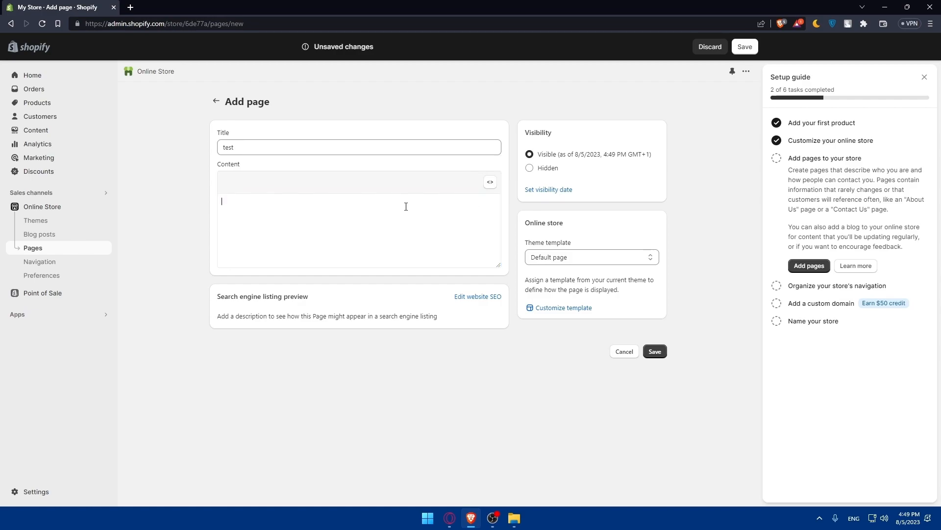
type("gf")
key("BackSpace")
key("BackSpace")
type("<!----")
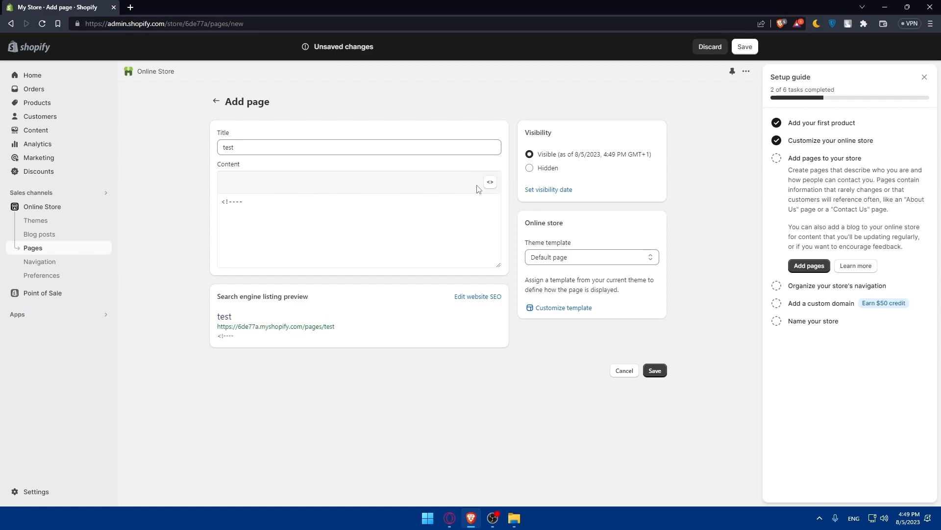
left_click_drag(352, 204, 200, 209)
Back in rich text, set the page content to 'products', correcting the typo
left_click(491, 182)
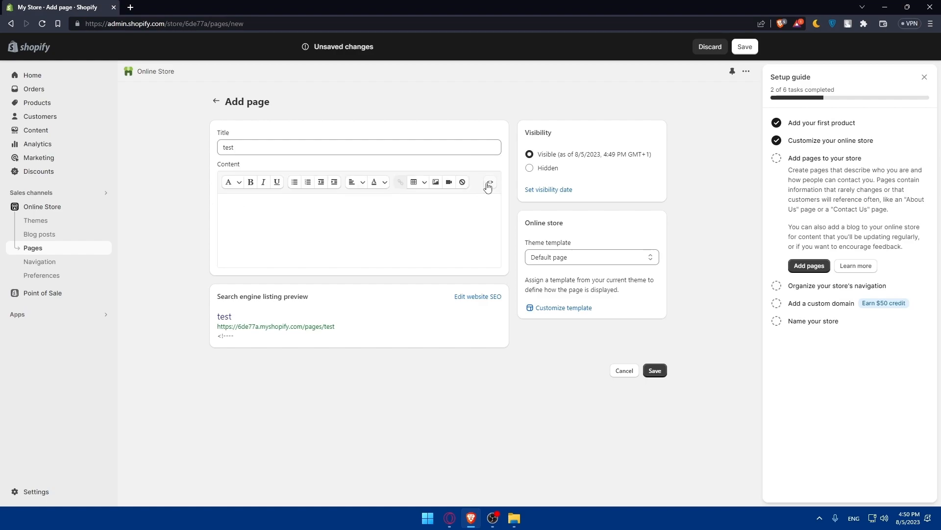
left_click(490, 183)
left_click(345, 204)
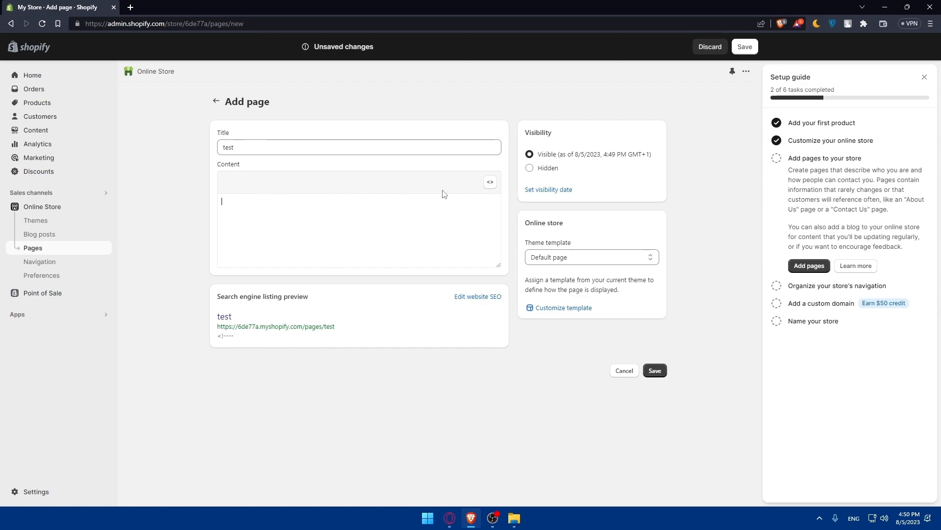
left_click(490, 183)
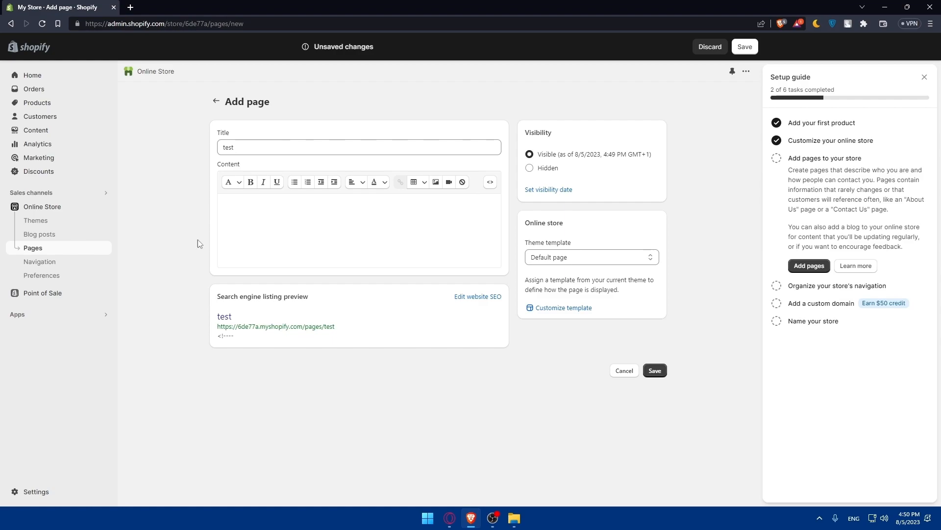
left_click(282, 206)
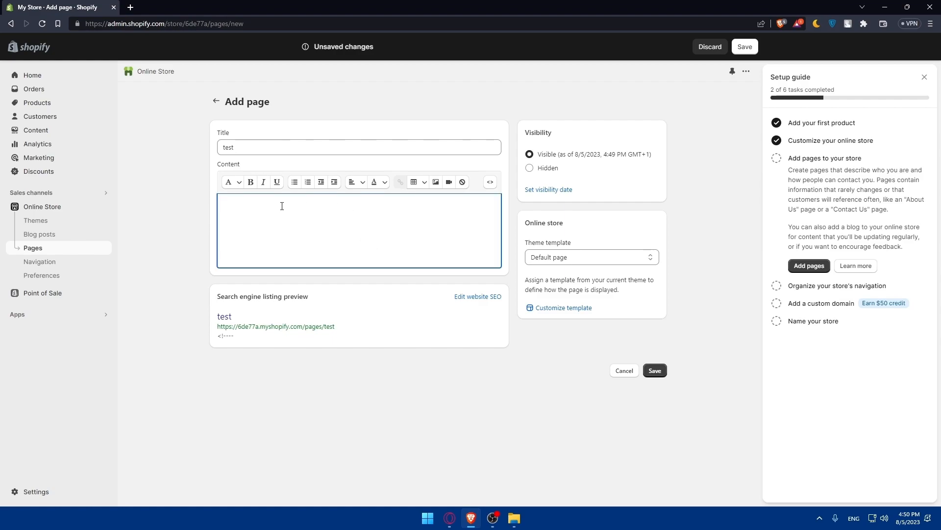
type("pr")
type("odcu")
key("BackSpace")
key("BackSpace")
left_click(154, 242)
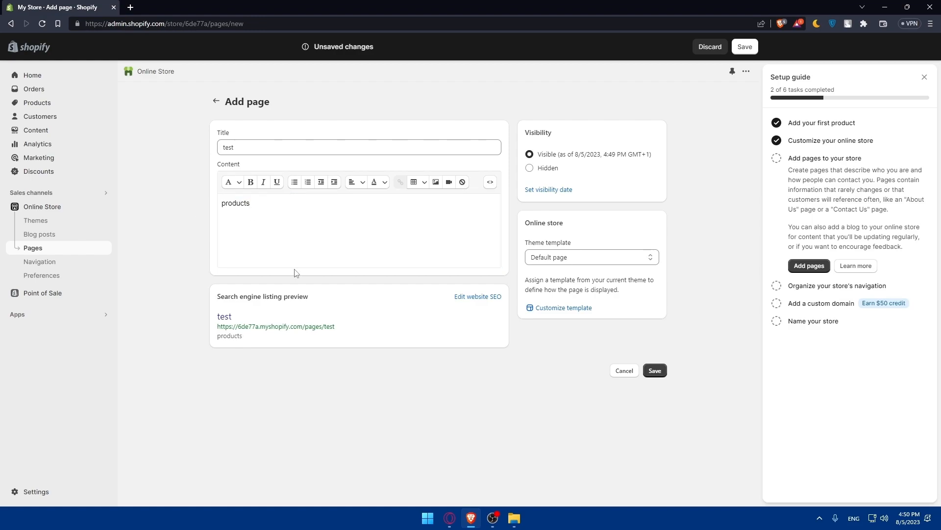
Keep the Default page template, leave visibility on Visible, and save the 'test' page
left_click(595, 256)
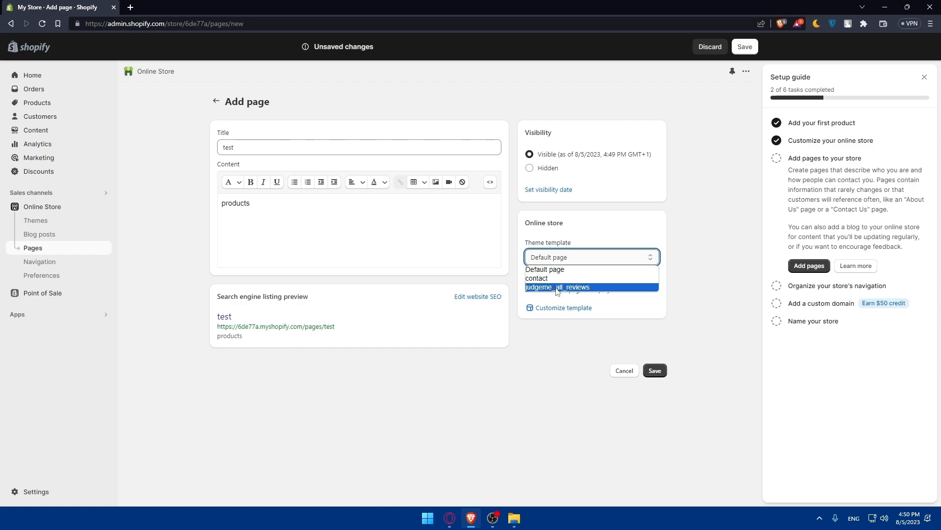
left_click(556, 269)
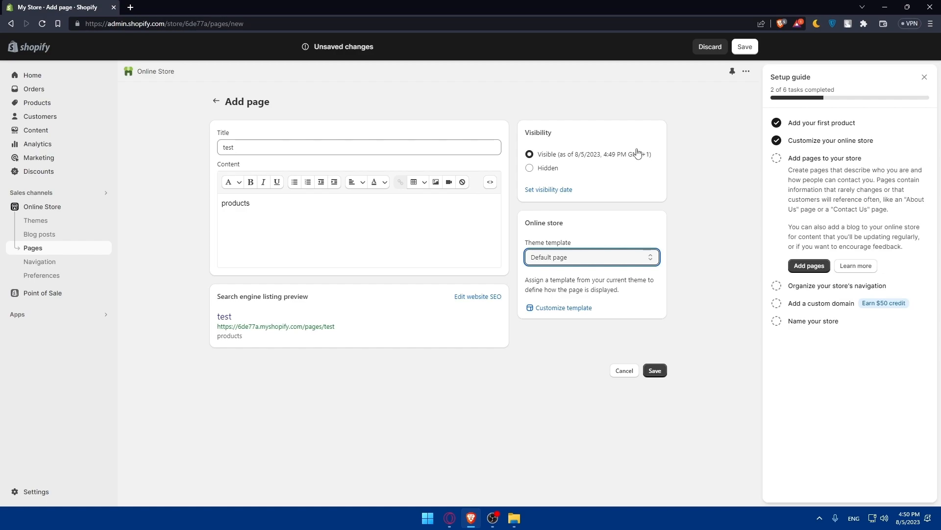
left_click(530, 168)
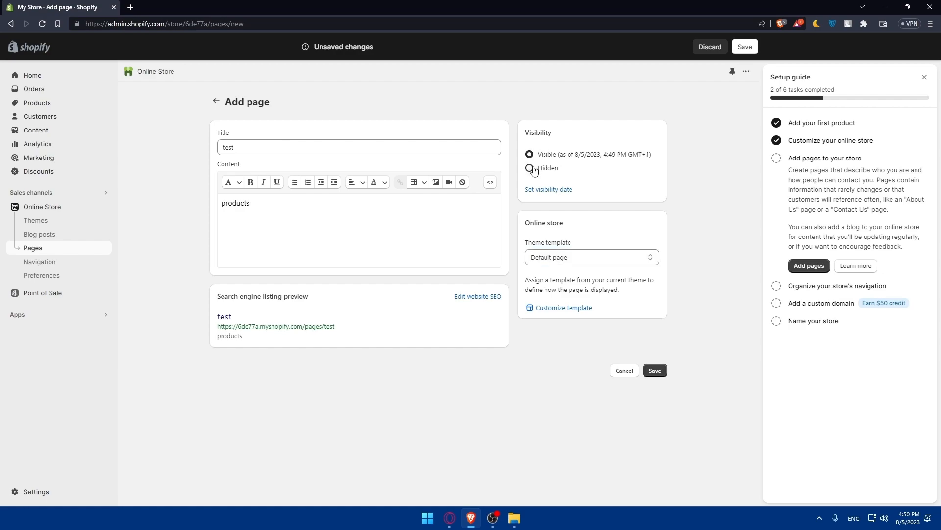
left_click(530, 155)
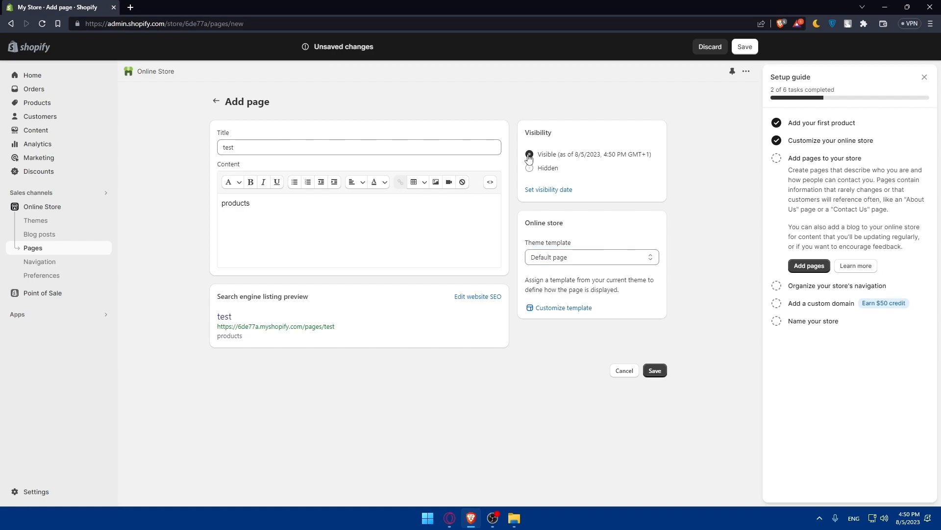
left_click(654, 370)
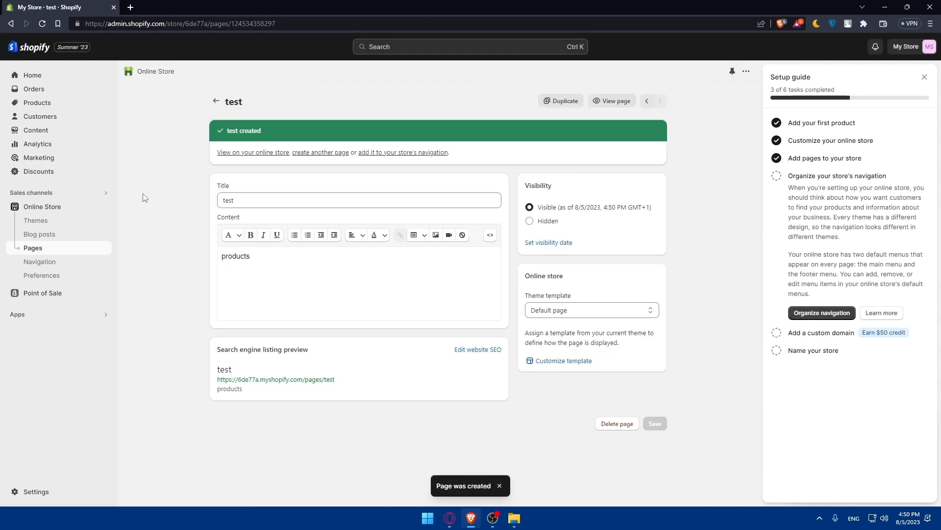
View the 'test' page on the live storefront, showing 'products', then close that tab
left_click(43, 251)
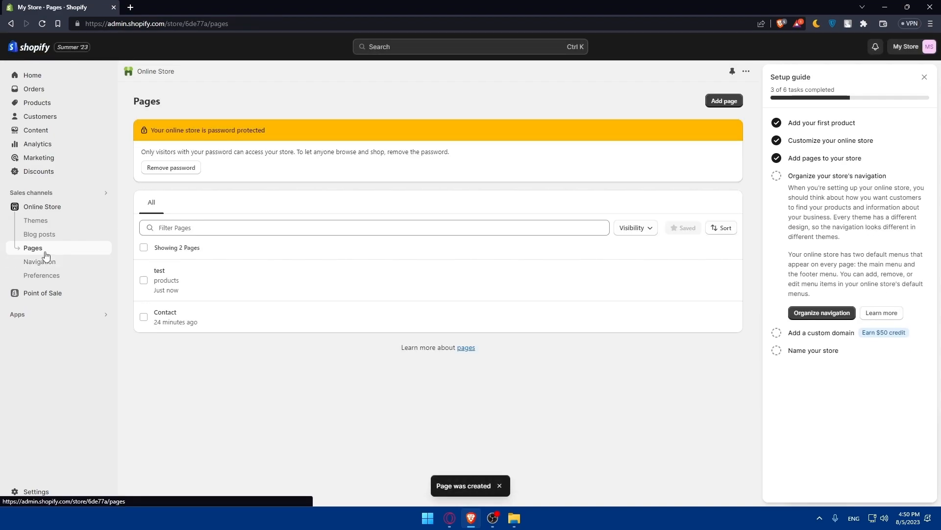
left_click(38, 219)
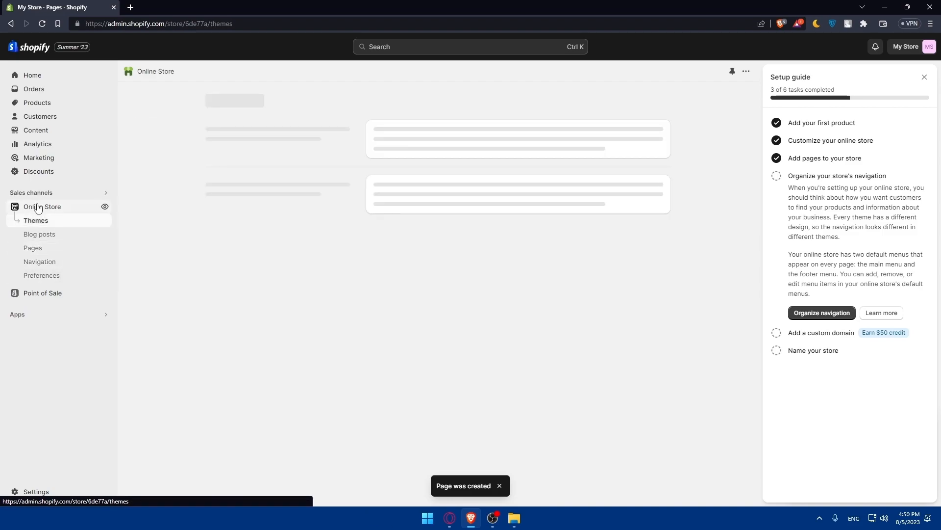
left_click(37, 248)
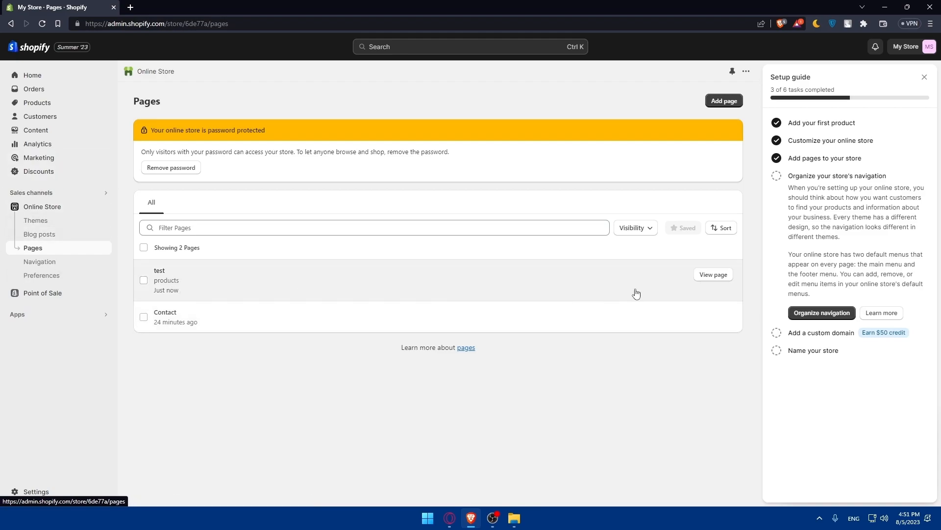
left_click(703, 277)
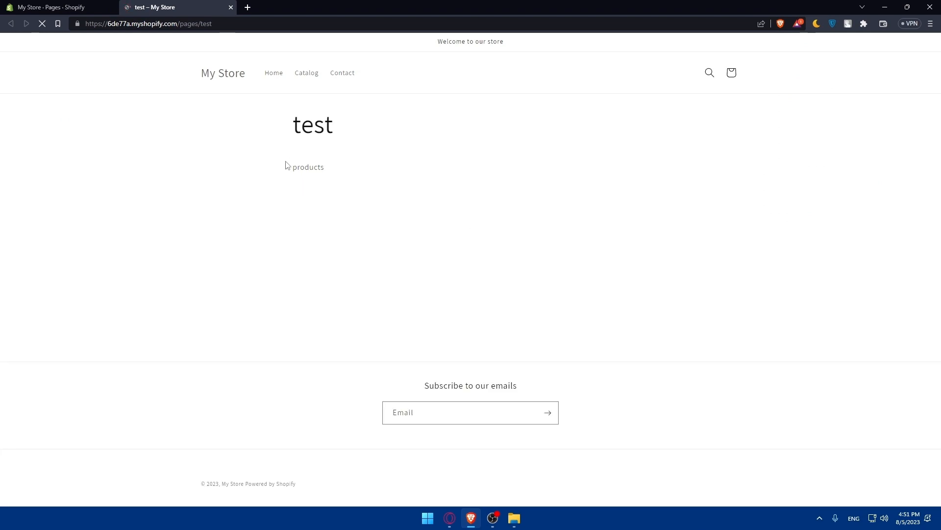
left_click(230, 7)
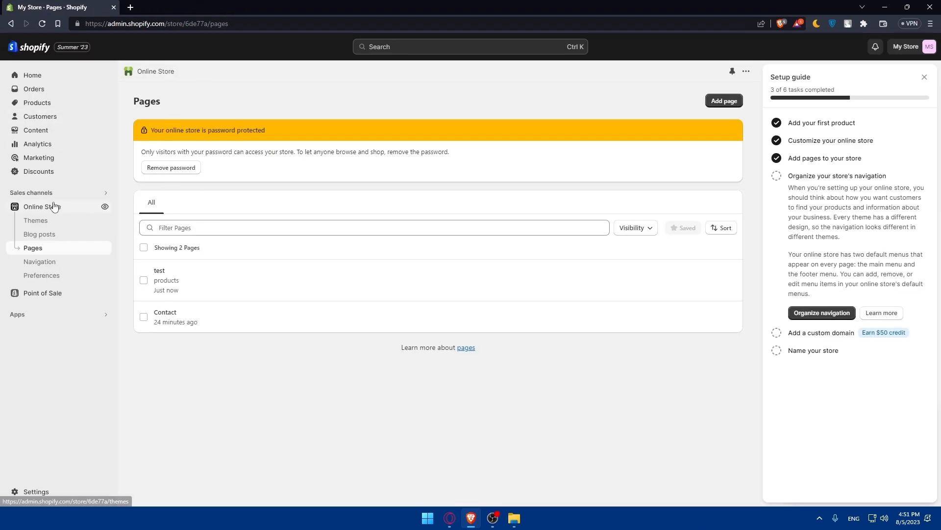
left_click(105, 207)
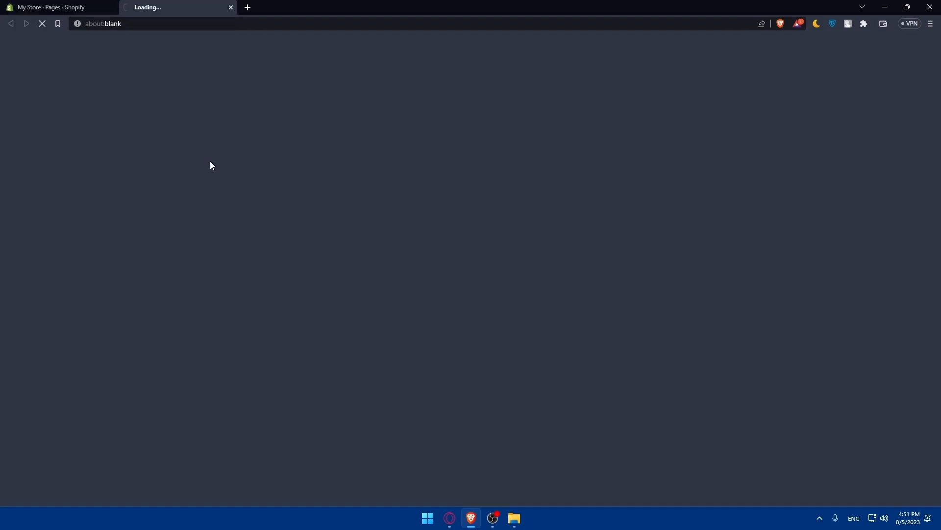
scroll(358, 174, "down", 5)
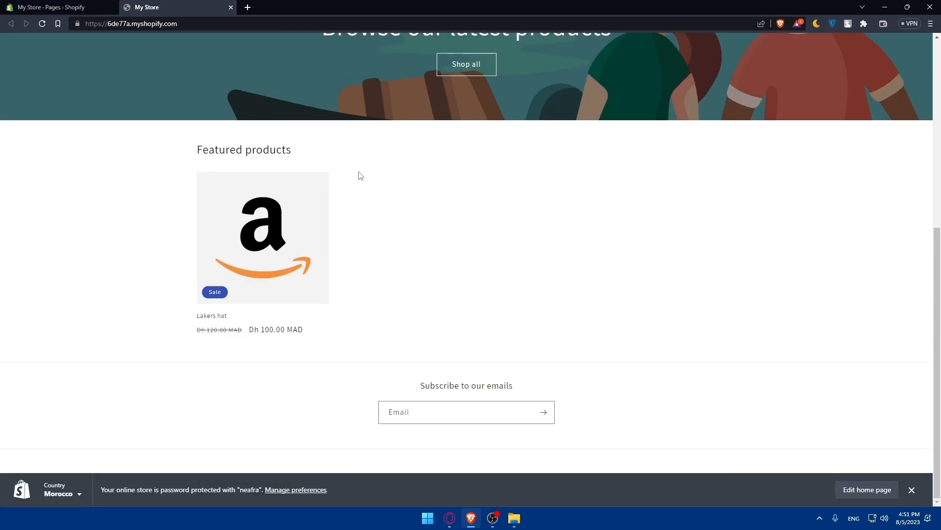
scroll(360, 175, "up", 6)
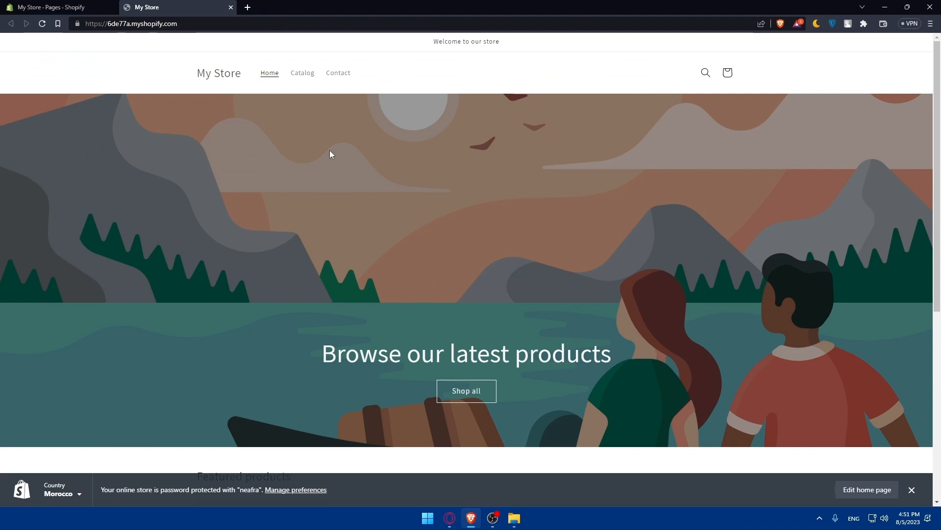
scroll(330, 153, "down", 5)
scroll(430, 374, "up", 5)
scroll(440, 393, "down", 5)
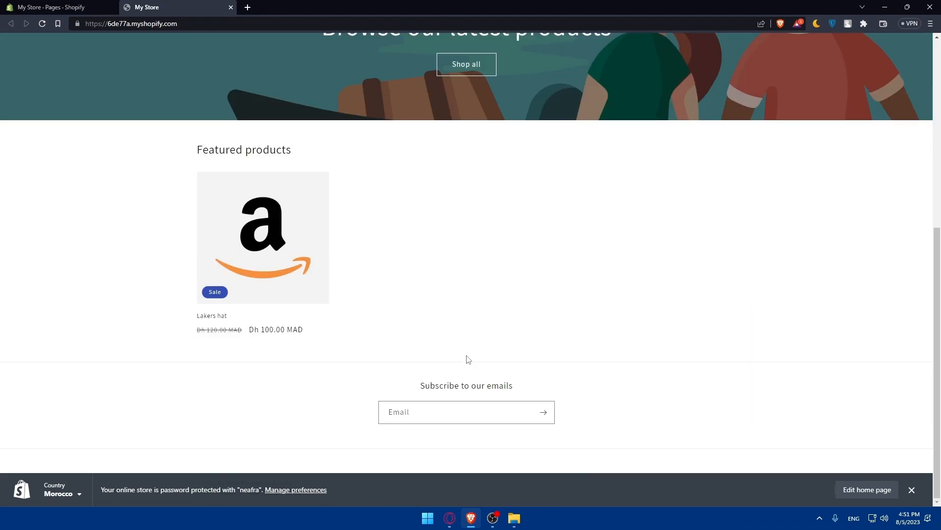
scroll(521, 318, "up", 5)
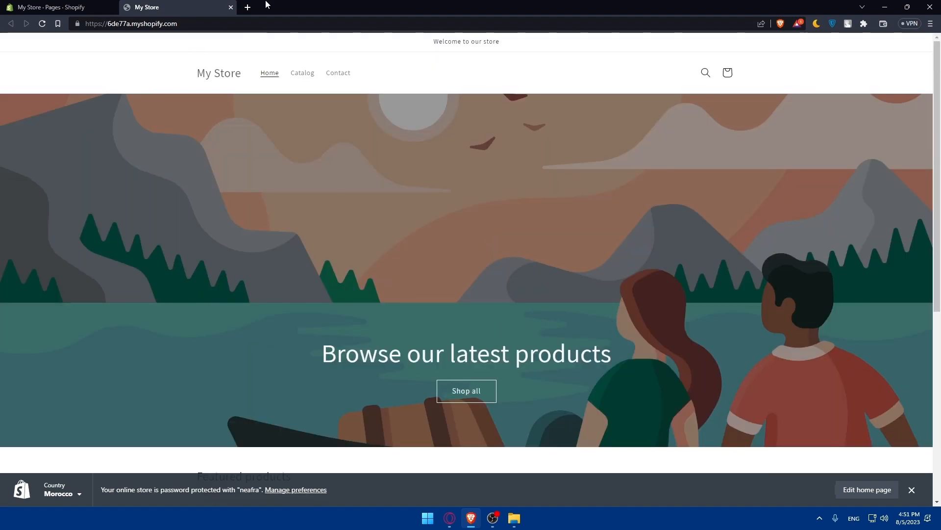
key("ctrl+w")
left_click(60, 206)
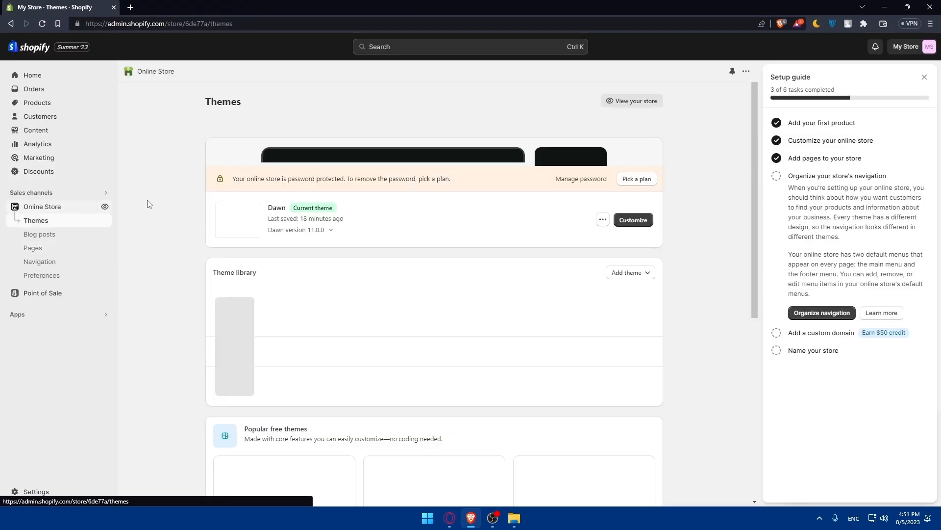
left_click(632, 328)
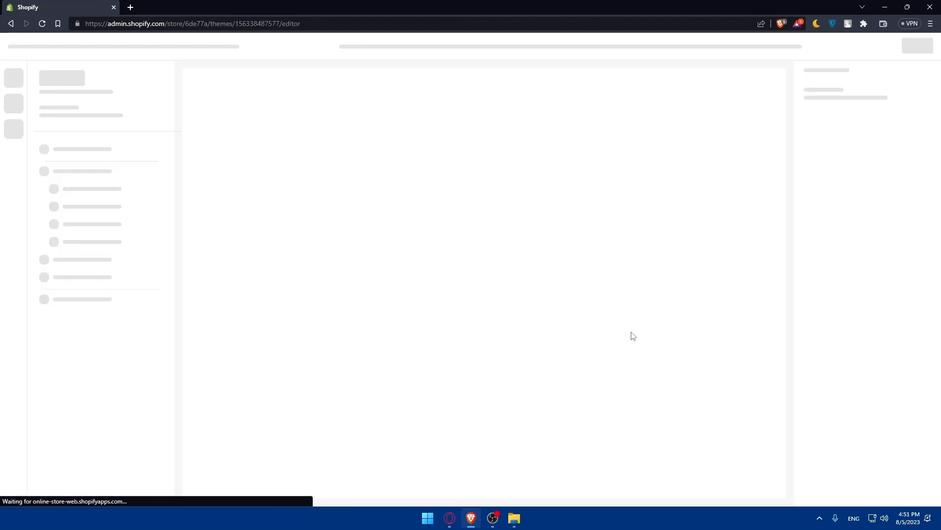
scroll(470, 197, "down", 8)
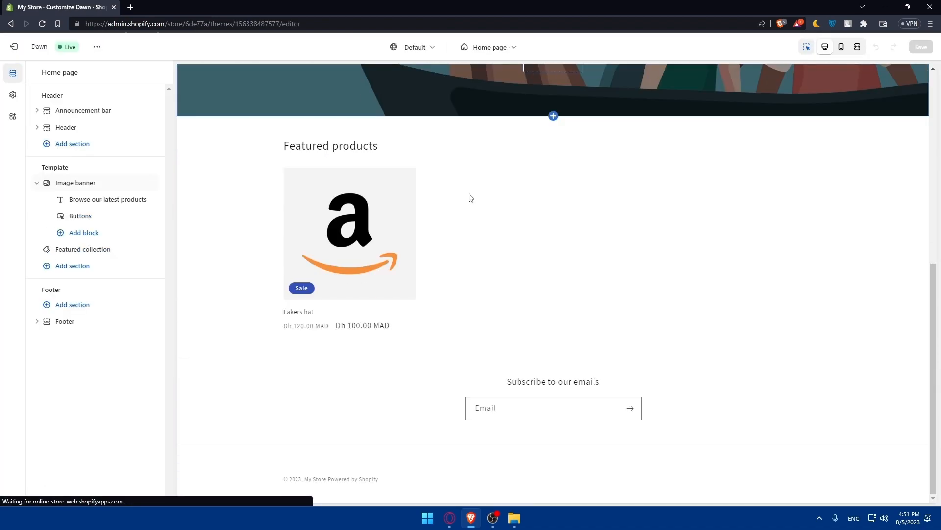
left_click(486, 47)
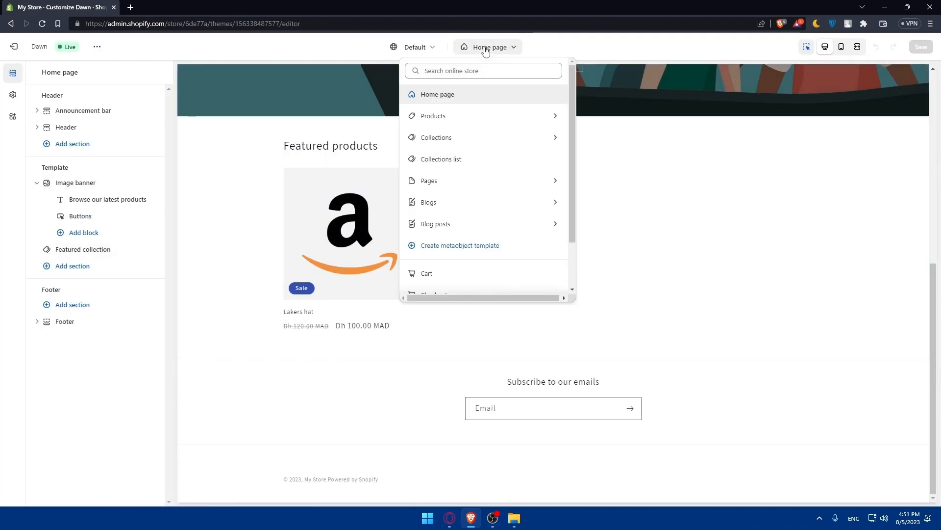
scroll(465, 147, "down", 3)
scroll(461, 202, "up", 3)
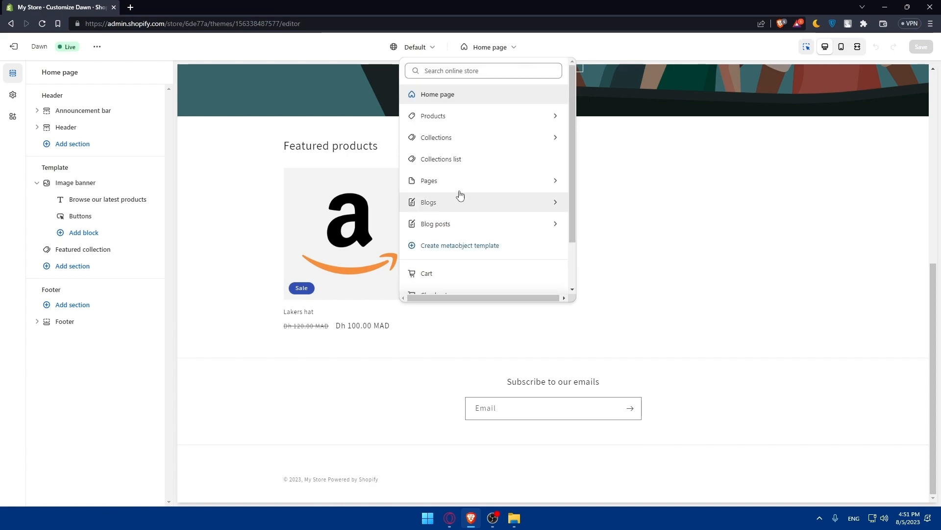
left_click(485, 53)
left_click(11, 23)
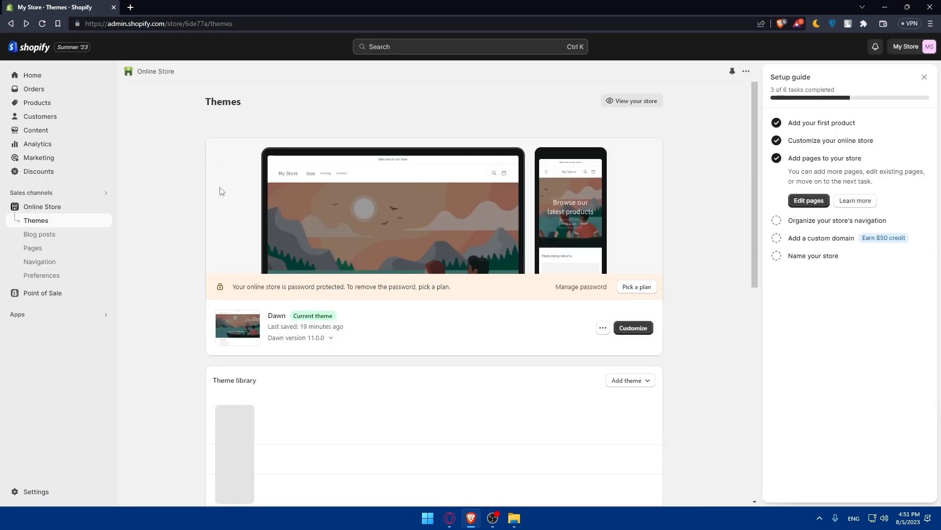
left_click(47, 249)
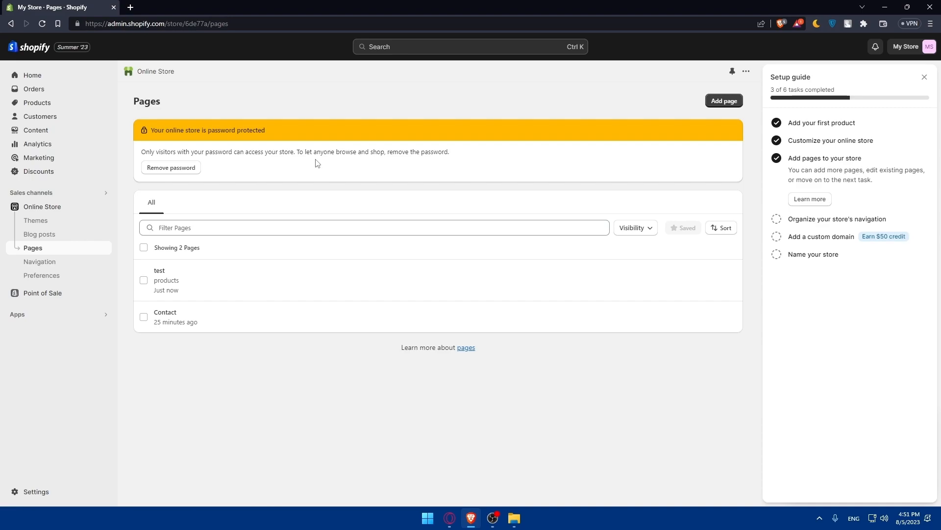
left_click(176, 172)
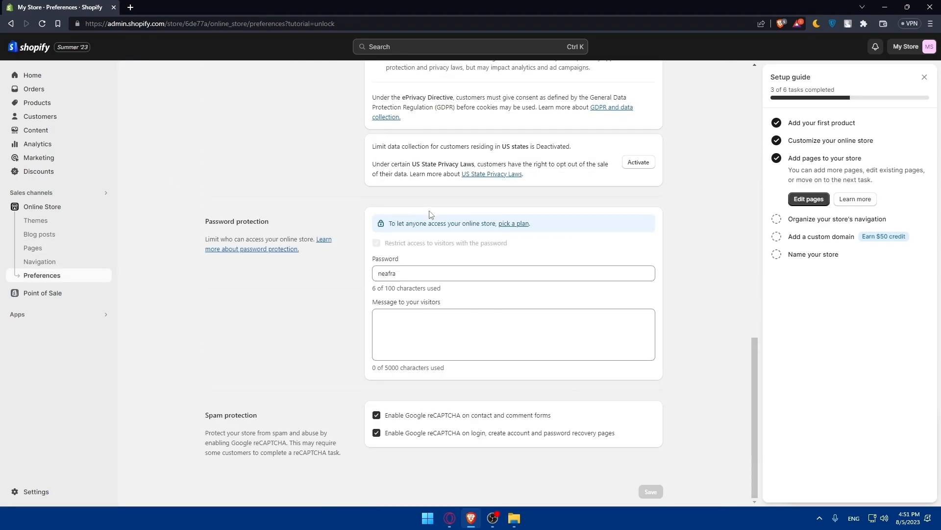
left_click(413, 272)
key("ctrl+a")
key("BackSpace")
left_click(334, 303)
left_click(649, 487)
type("-")
left_click(351, 291)
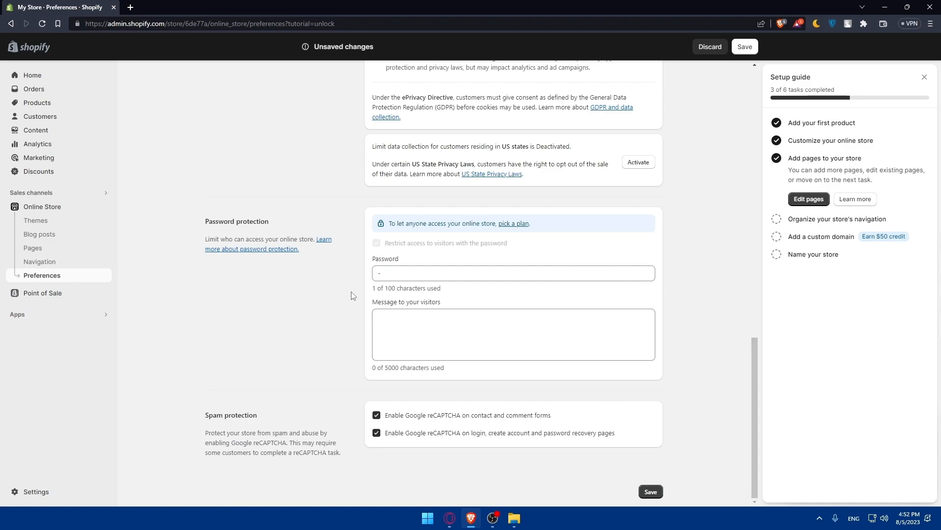
left_click_drag(417, 274, 295, 283)
left_click(290, 326)
left_click(511, 228)
left_click(610, 244)
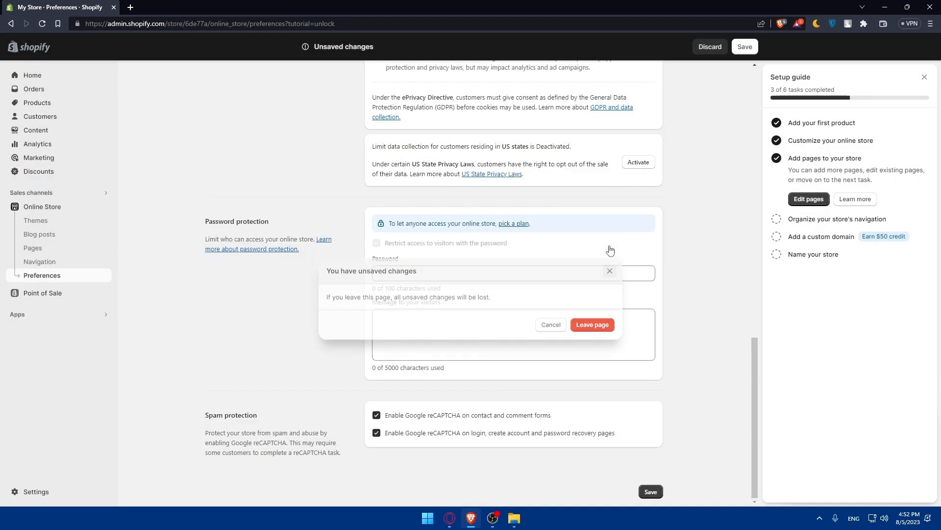
left_click(49, 249)
left_click(592, 296)
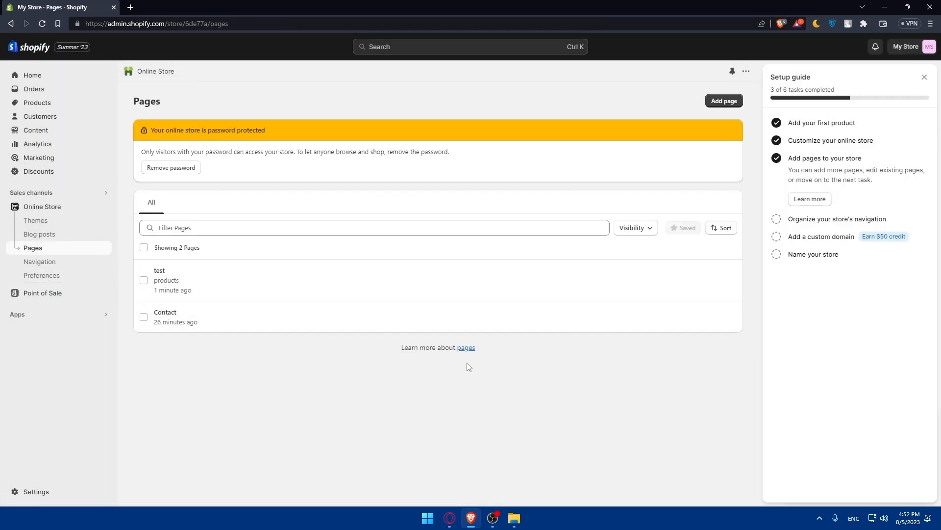
Tick and untick the test and Contact page checkboxes, leaving none selected
left_click(143, 316)
left_click(143, 280)
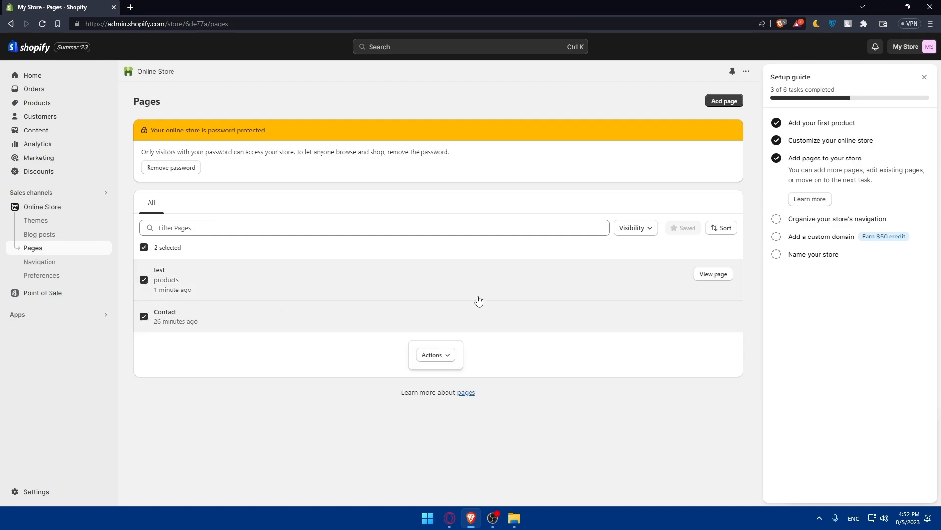
left_click(143, 280)
left_click(142, 282)
left_click(143, 280)
left_click(143, 316)
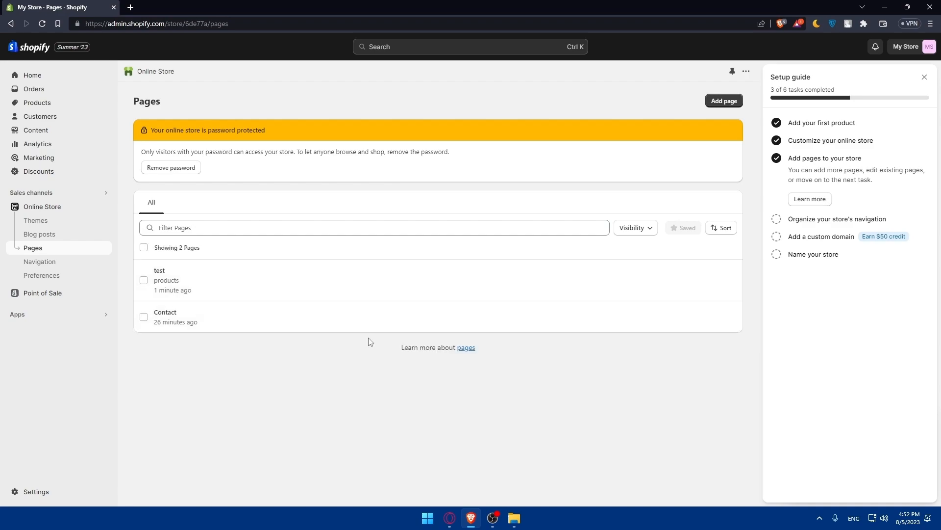
Filter pages by Hidden visibility, clear the filter, and open the Contact page
left_click(629, 229)
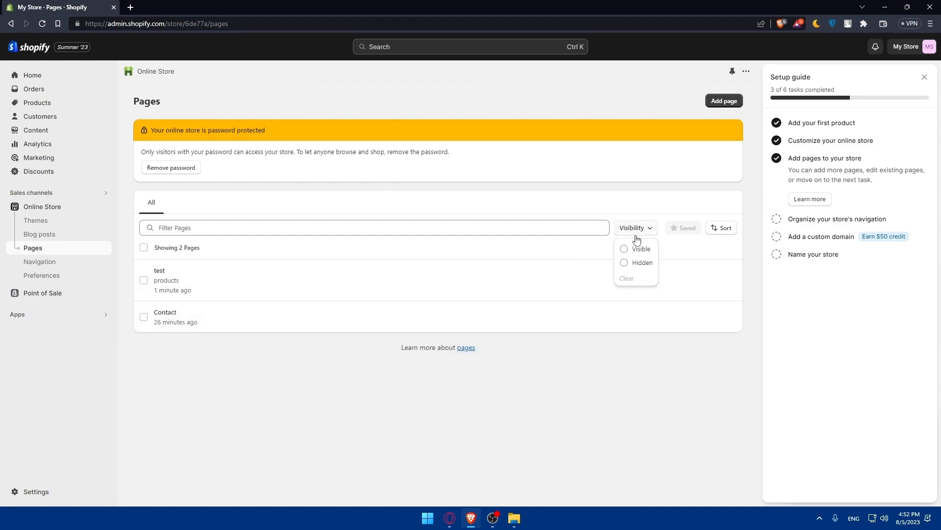
left_click(625, 263)
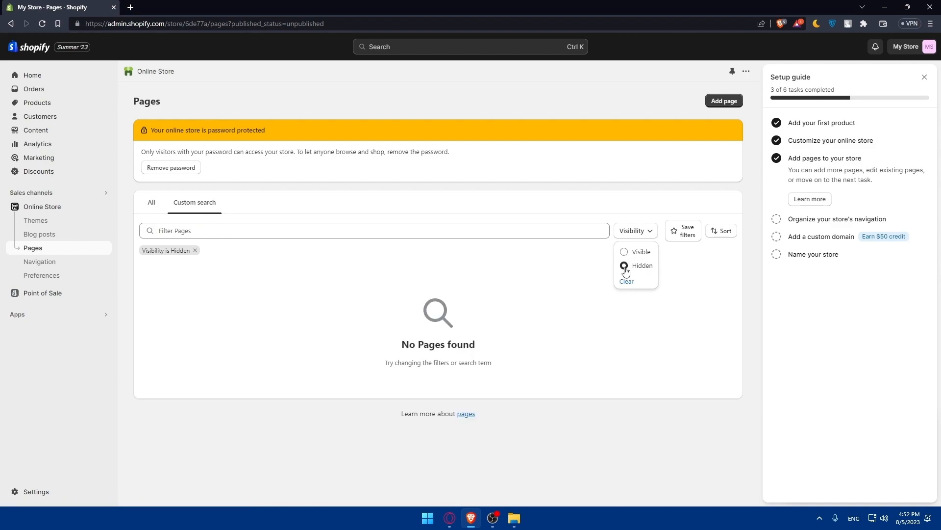
left_click(579, 271)
left_click(634, 231)
left_click(627, 284)
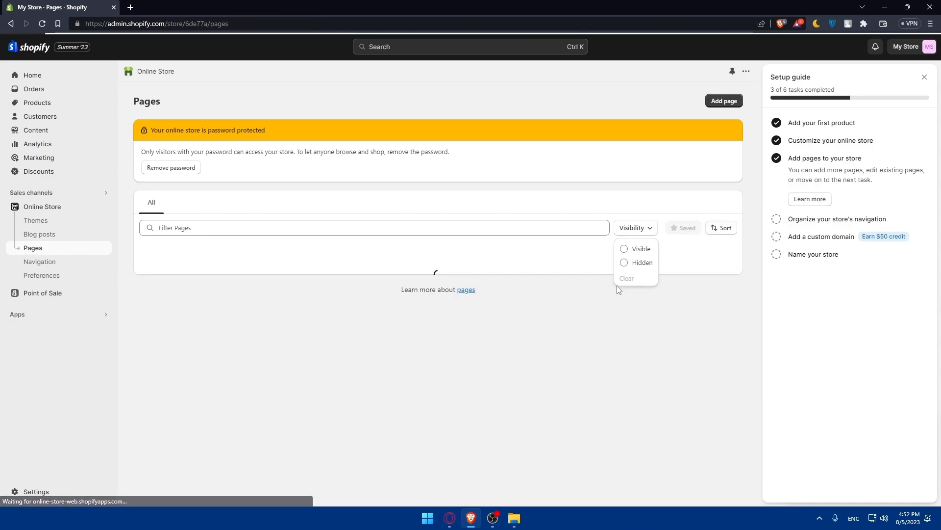
left_click(623, 279)
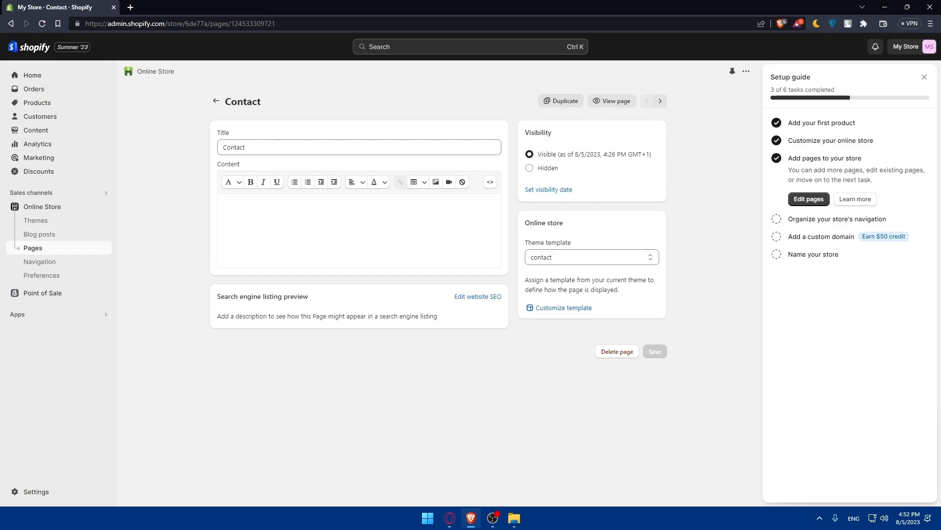
Go to Online Store Themes, where Dawn is still the current theme
left_click(74, 207)
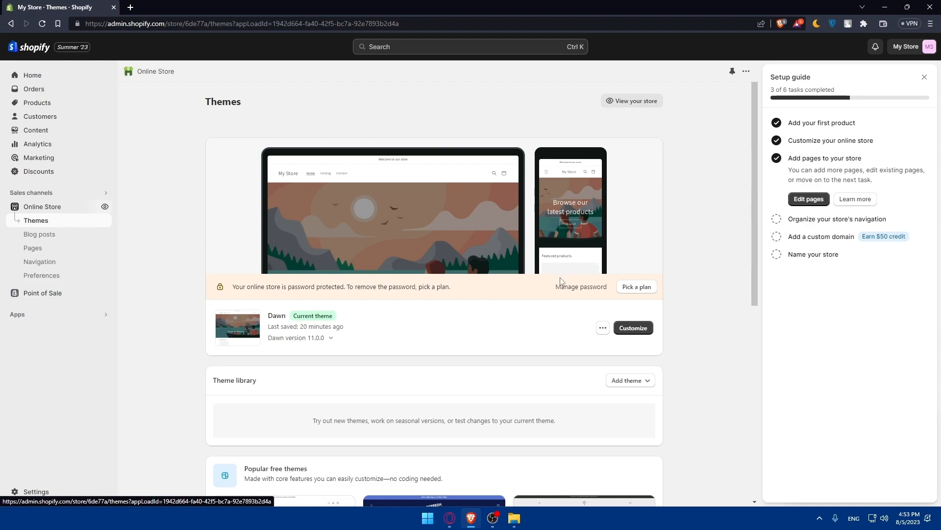
key("Escape")
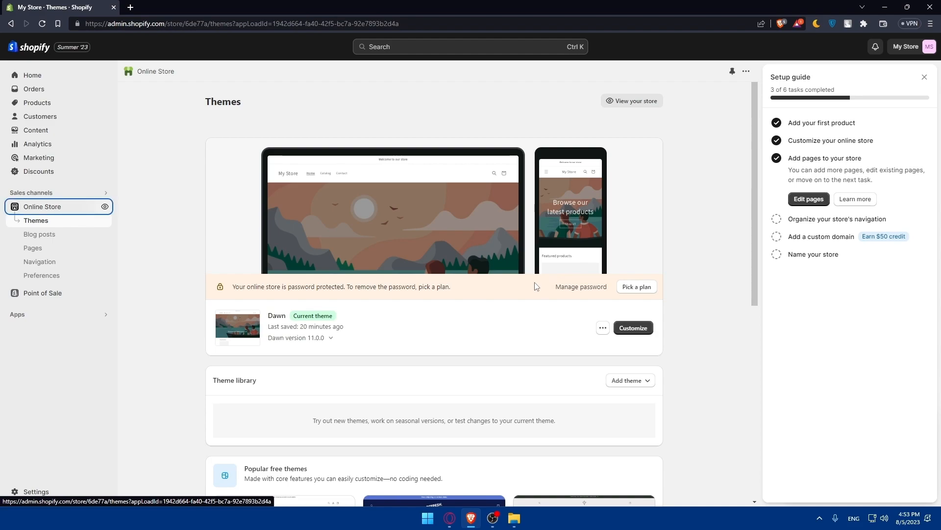
scroll(542, 407, "down", 3)
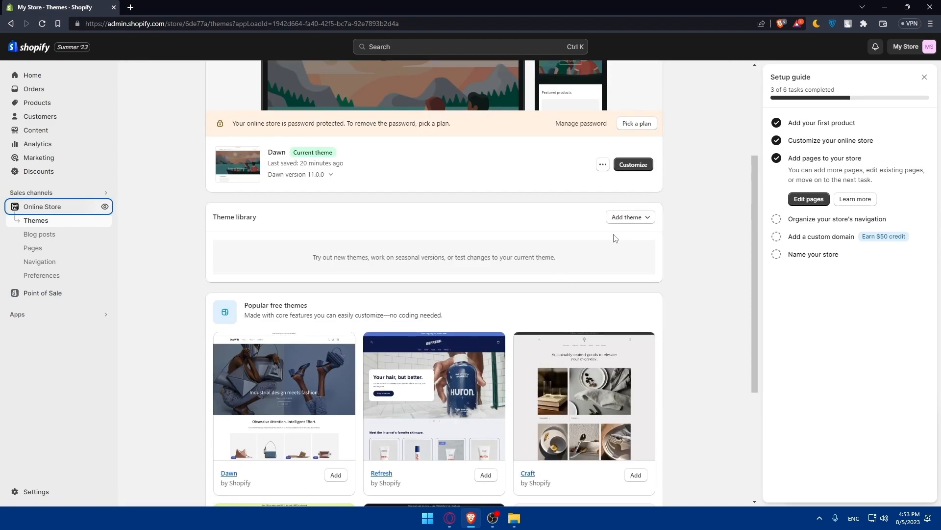
scroll(407, 299, "down", 2)
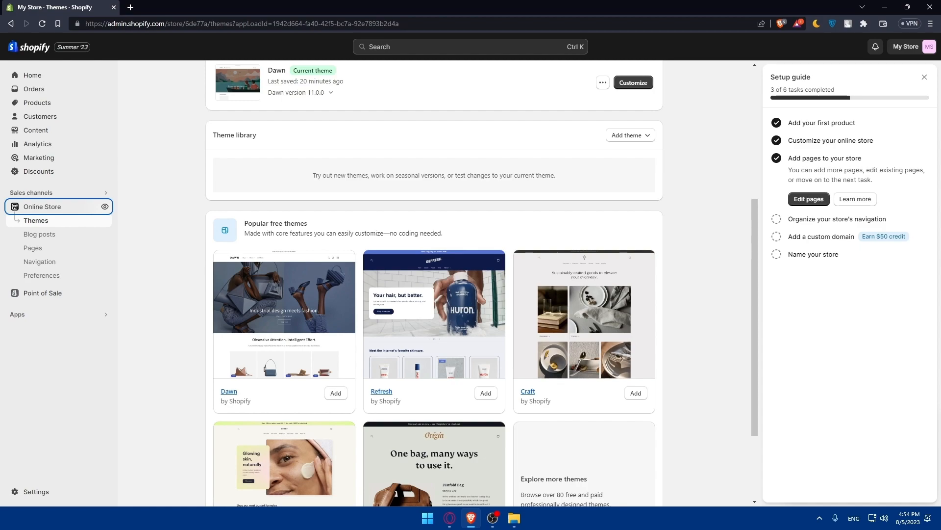
key("alt+Tab")
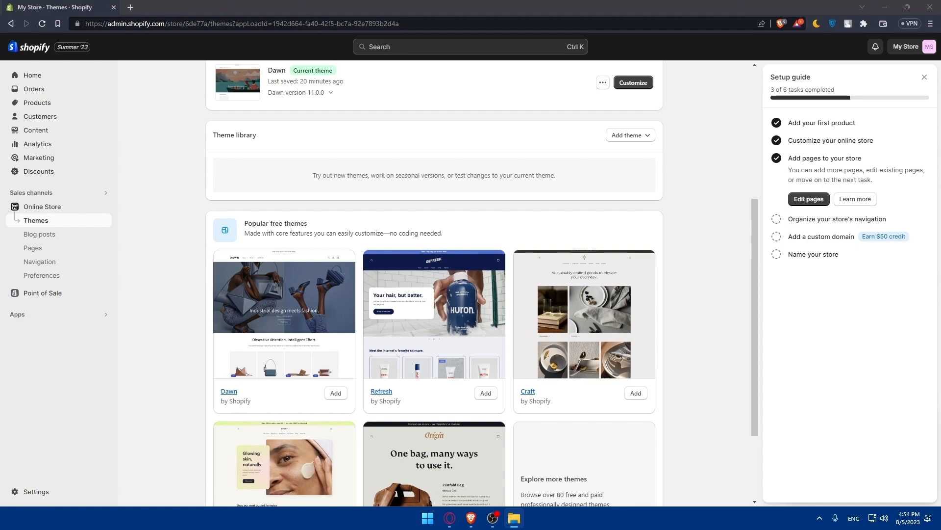